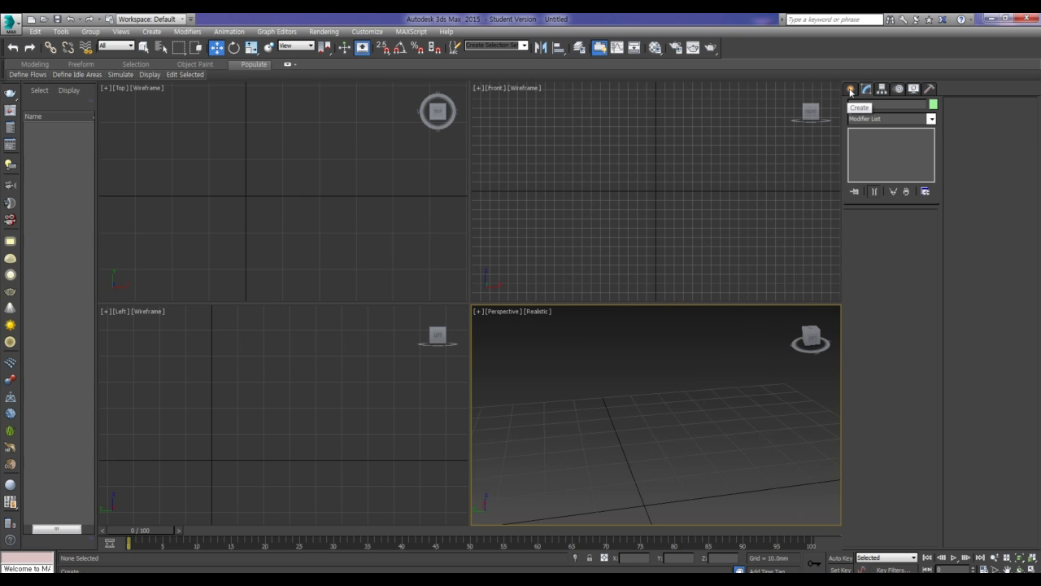
Step: Draw a tall Box001 and a wider Box002 (about 18.5 × 8.0 × 28.6 mm) side by side
left_click(851, 92)
left_click(864, 158)
left_click_drag(558, 465, 620, 491)
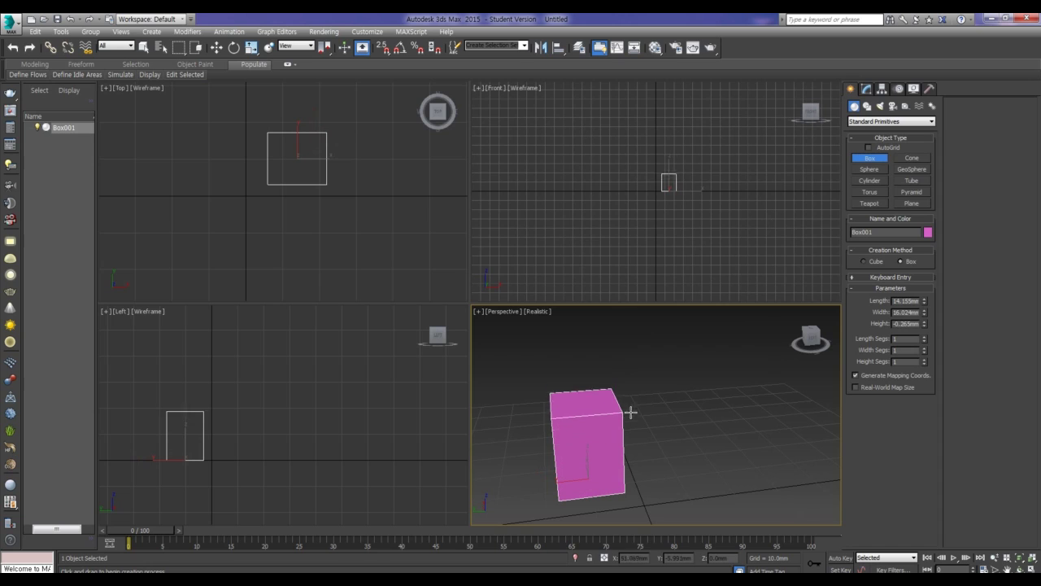
left_click(610, 389)
left_click_drag(675, 462, 708, 480)
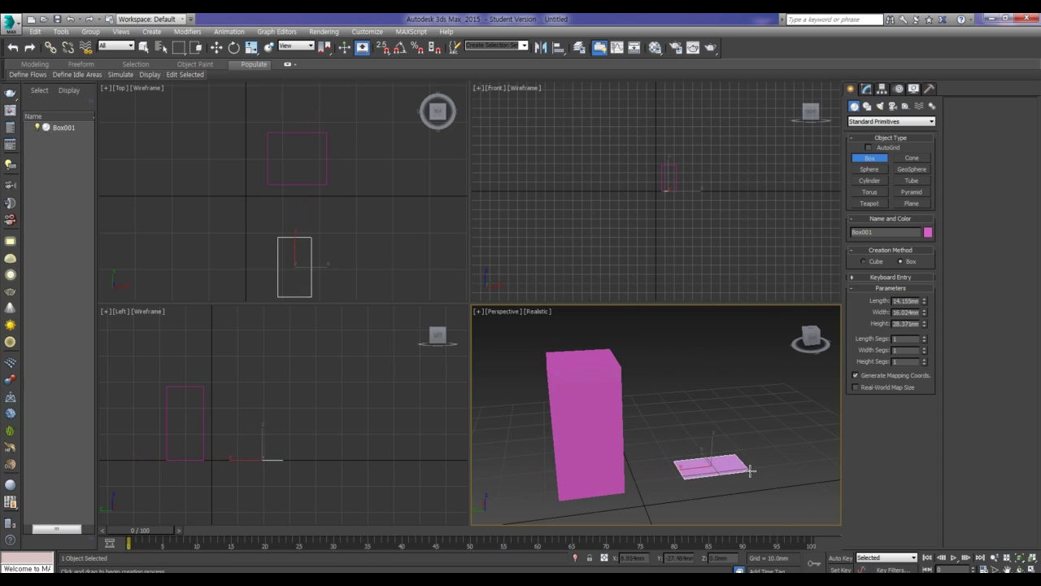
left_click_drag(707, 480, 756, 467)
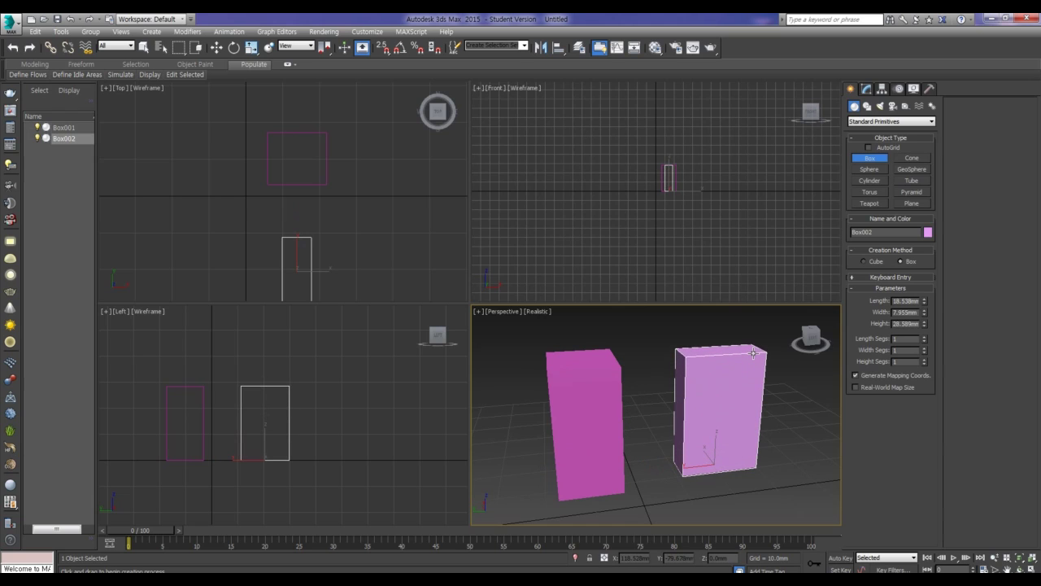
Step: Finish Box002 and centre it on Box001 along X using Align in the Top view
left_click(757, 380)
key("w")
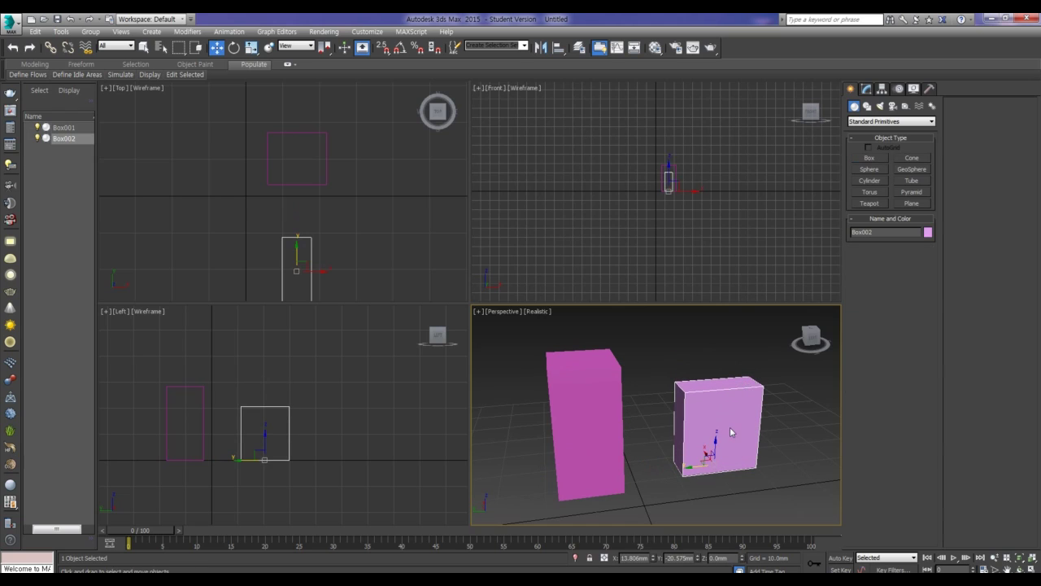
right_click(360, 259)
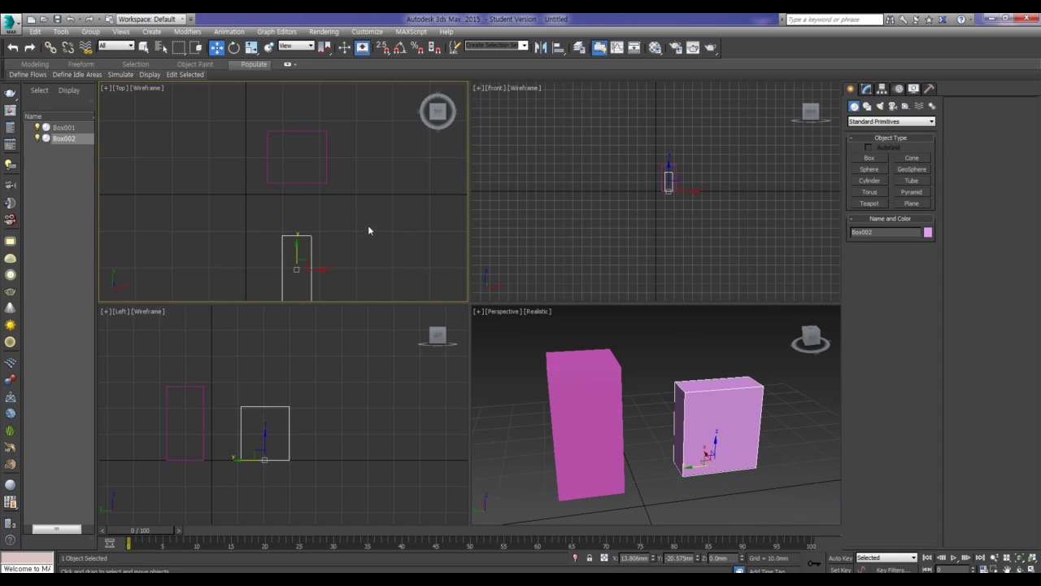
key("alt+a")
left_click(325, 174)
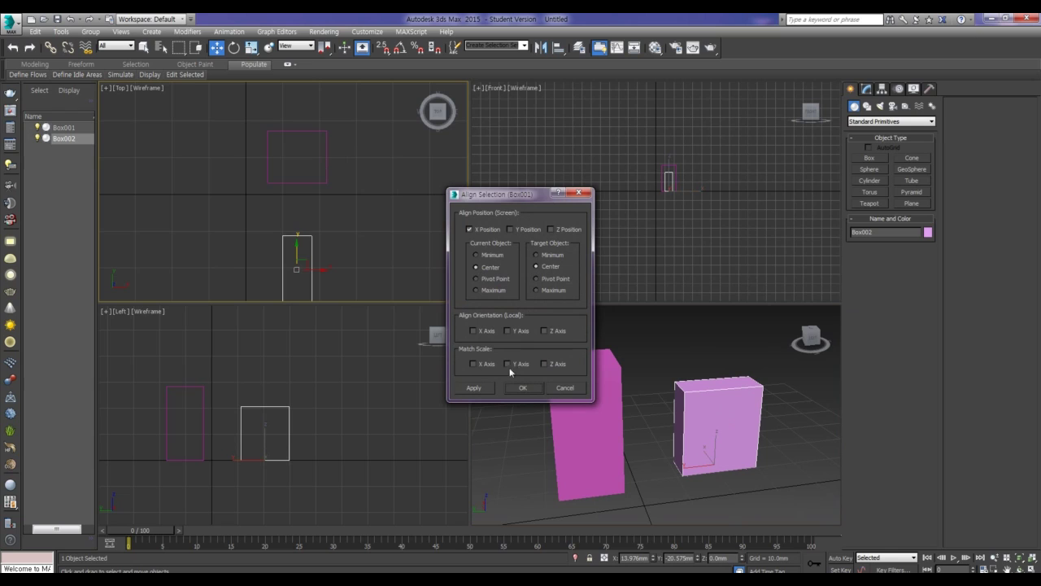
left_click(524, 388)
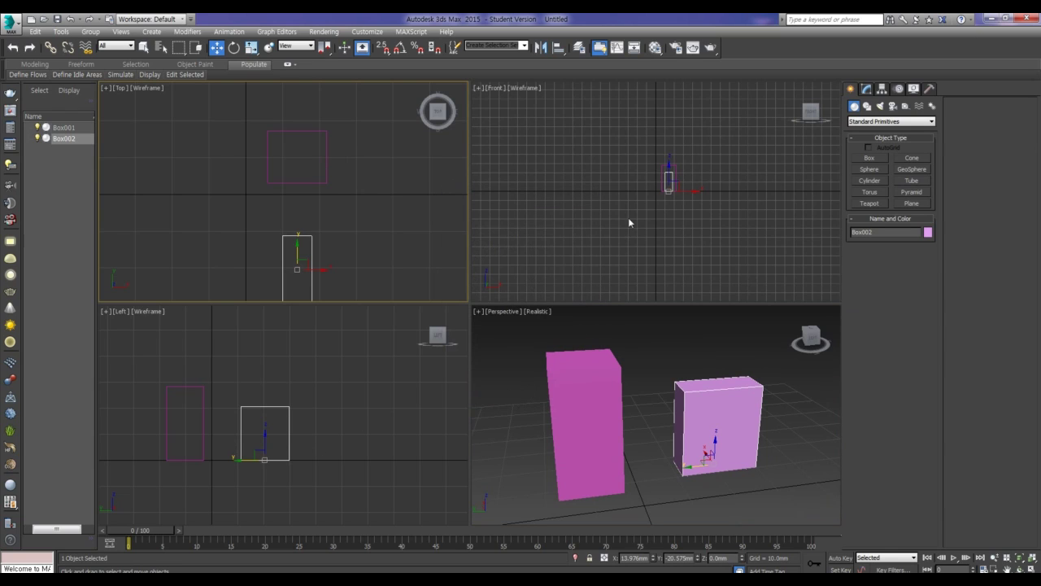
Step: Align Box002 centre-to-centre with Box001 on Y Position only, then reselect Box002
scroll(690, 187, "up", 1)
scroll(687, 187, "up", 2)
scroll(679, 190, "up", 3)
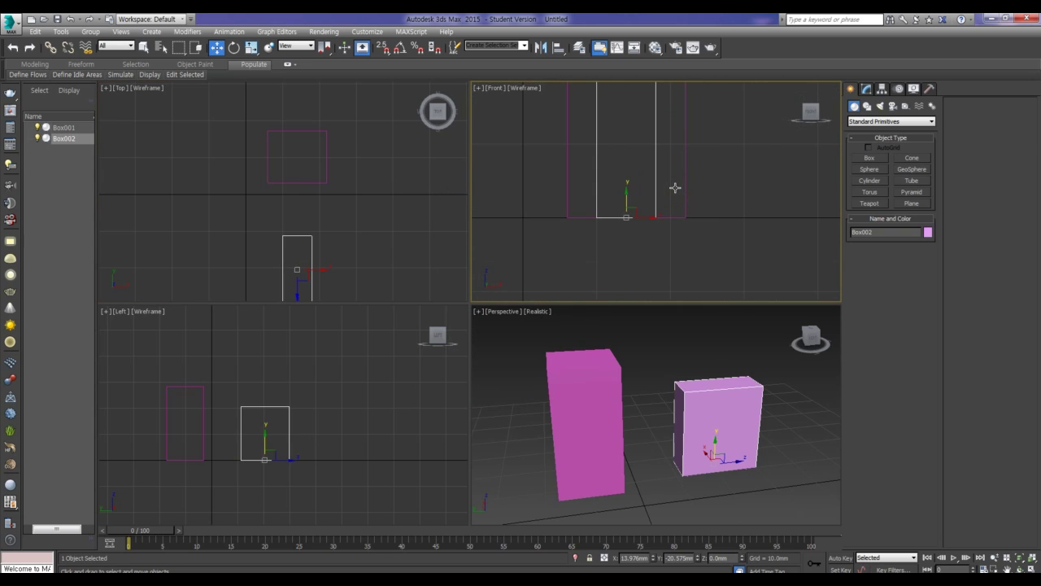
left_click(558, 47)
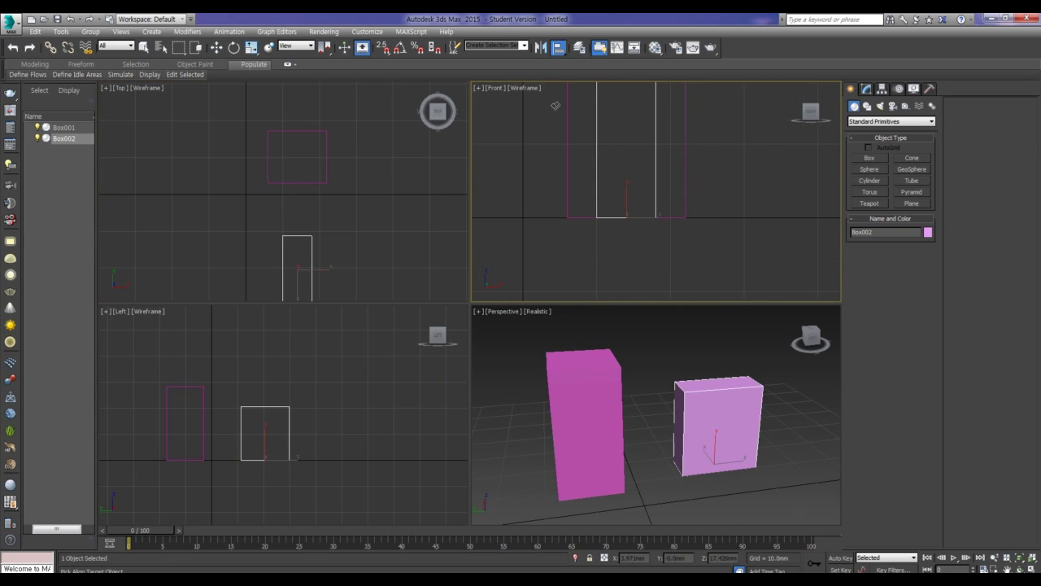
left_click(684, 135)
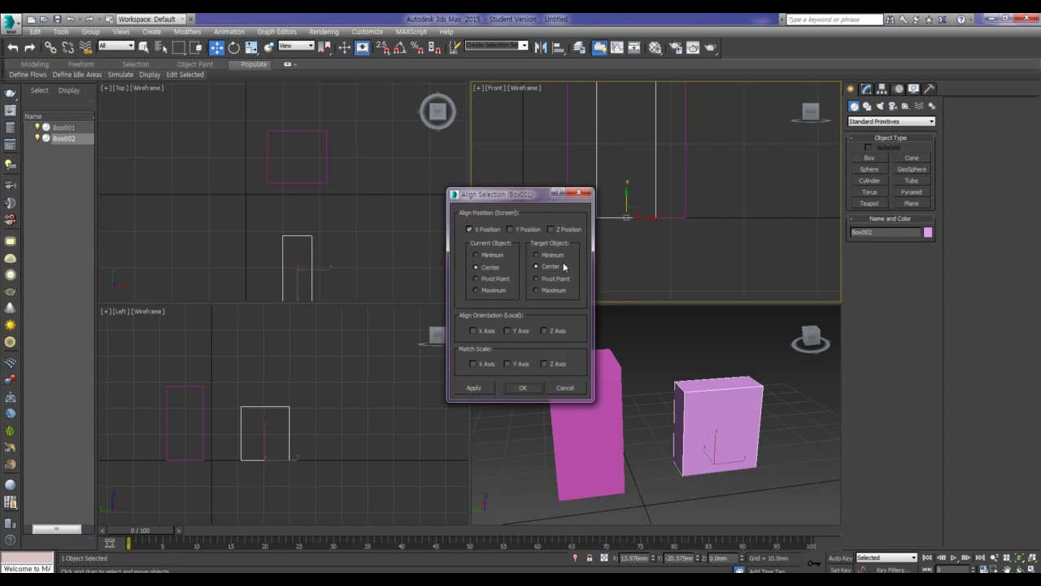
left_click(488, 234)
left_click(522, 232)
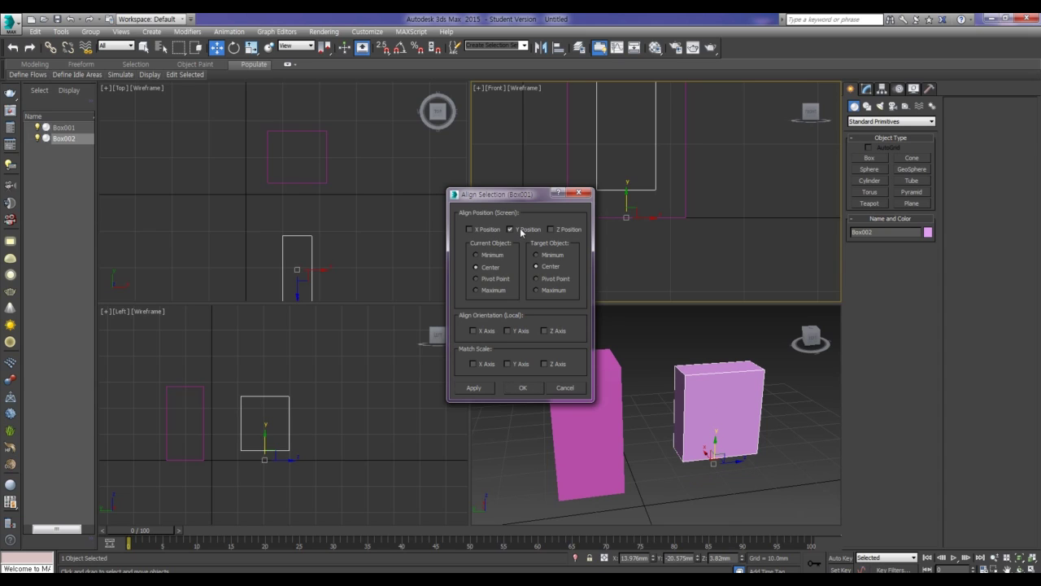
left_click(523, 388)
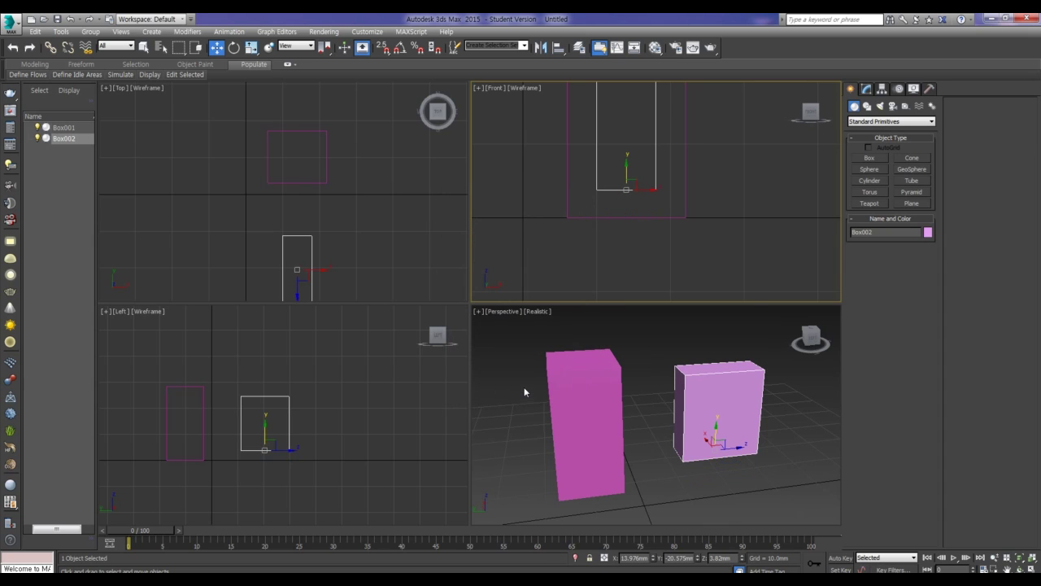
left_click(768, 383)
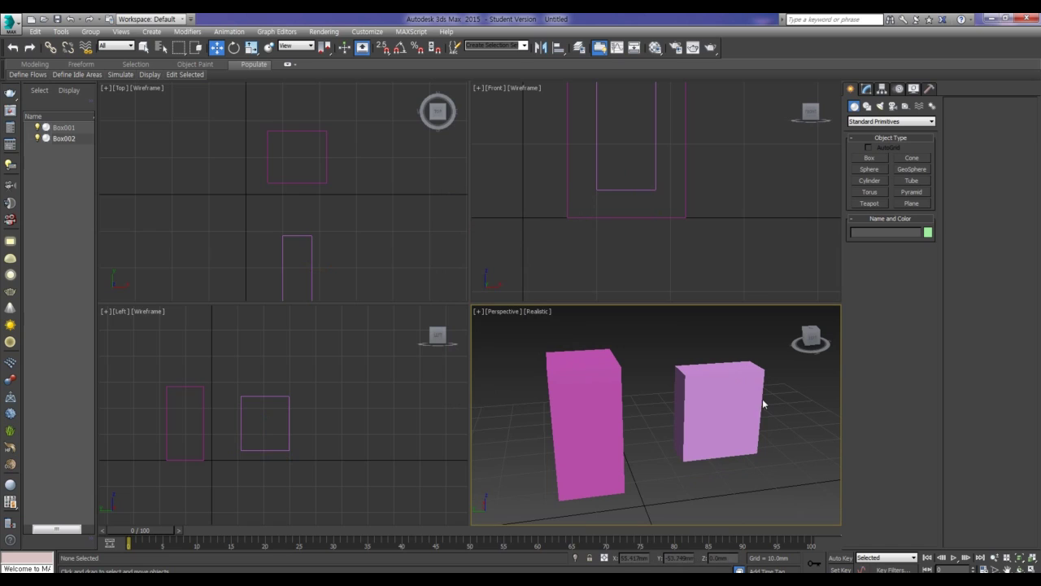
left_click(719, 414)
Step: Convert Box002 to an Editable Poly
right_click(717, 418)
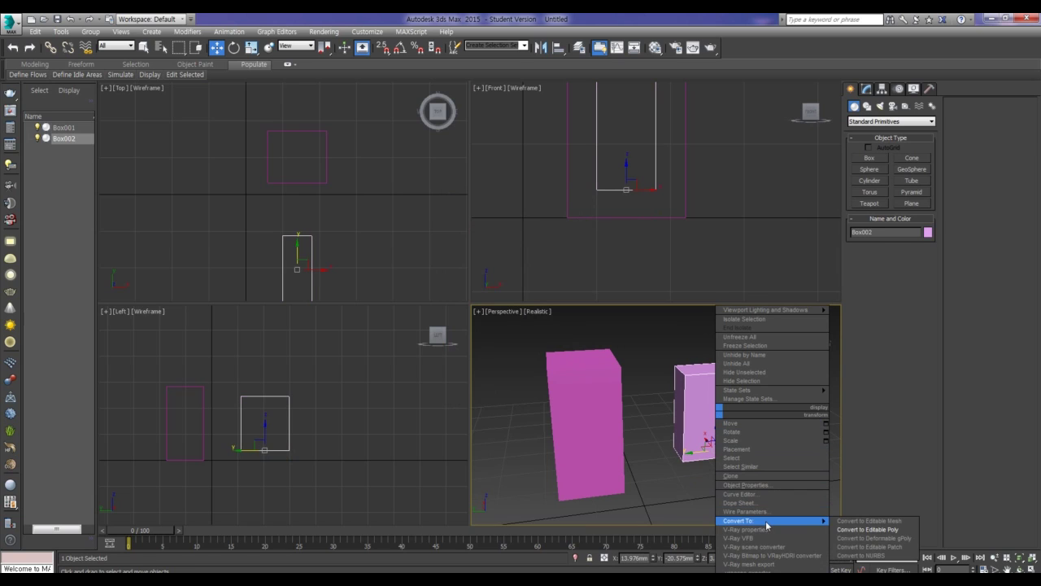
mouse_move(773, 521)
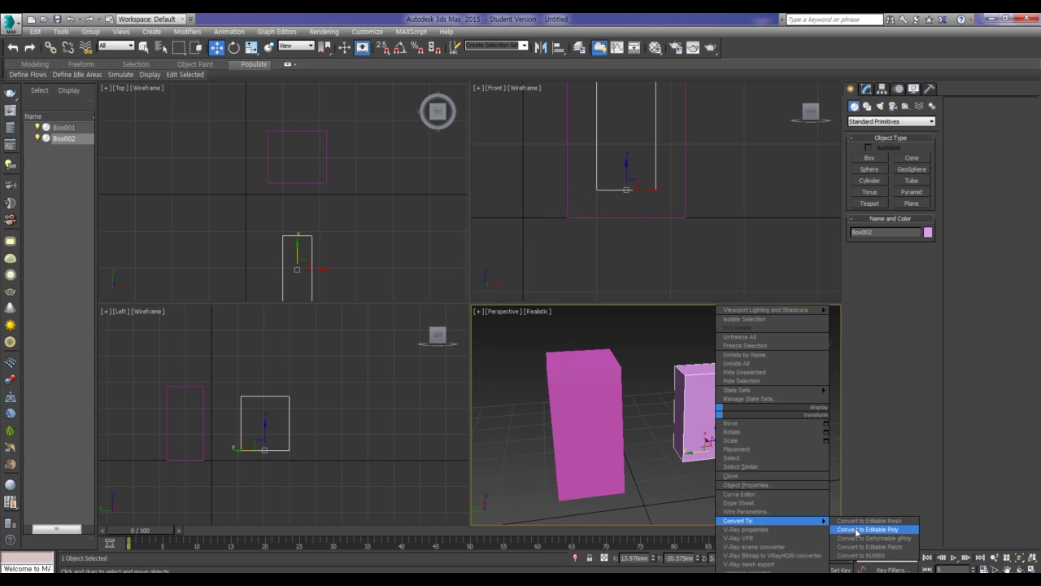
left_click(860, 529)
right_click(601, 404)
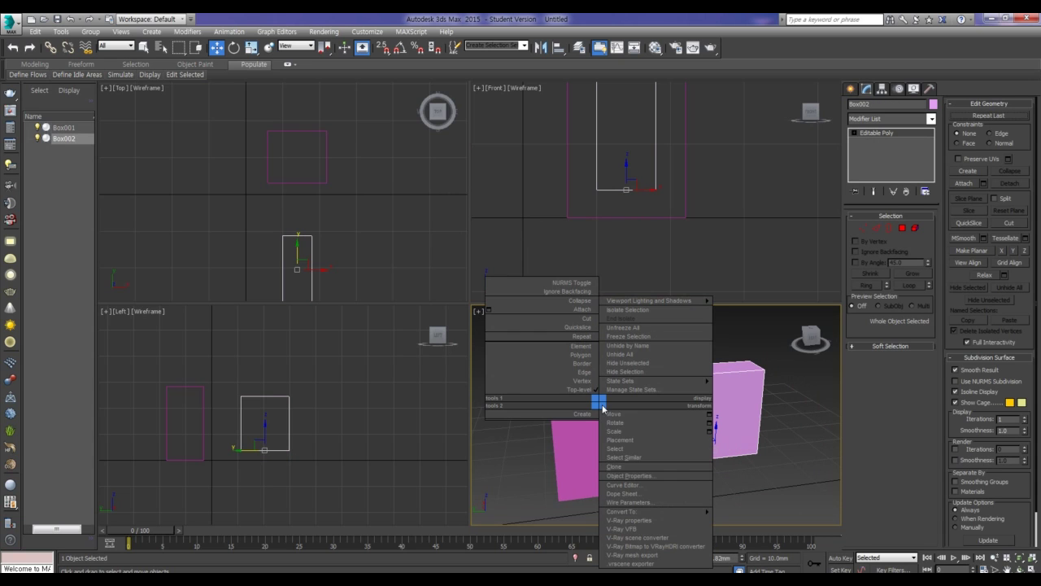
mouse_move(643, 511)
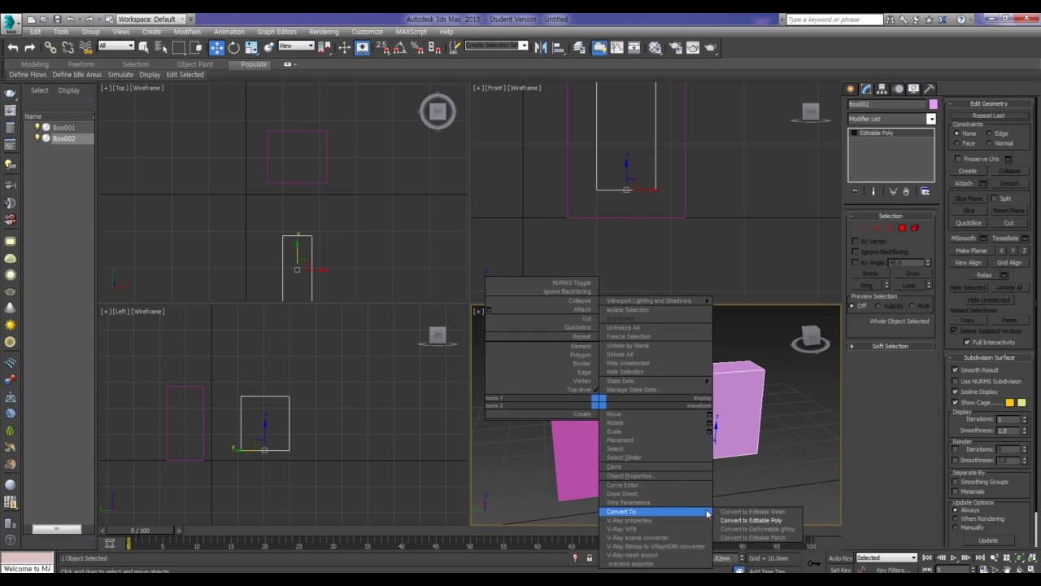
left_click(755, 523)
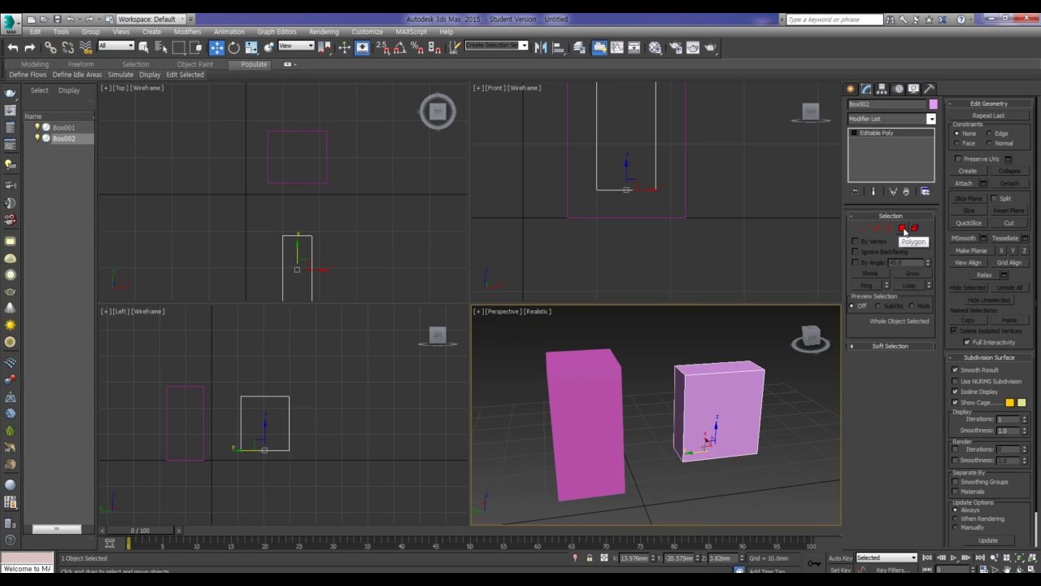
Step: Enter Polygon level on Box002, select and clear its left face, then return to object level
left_click(903, 230)
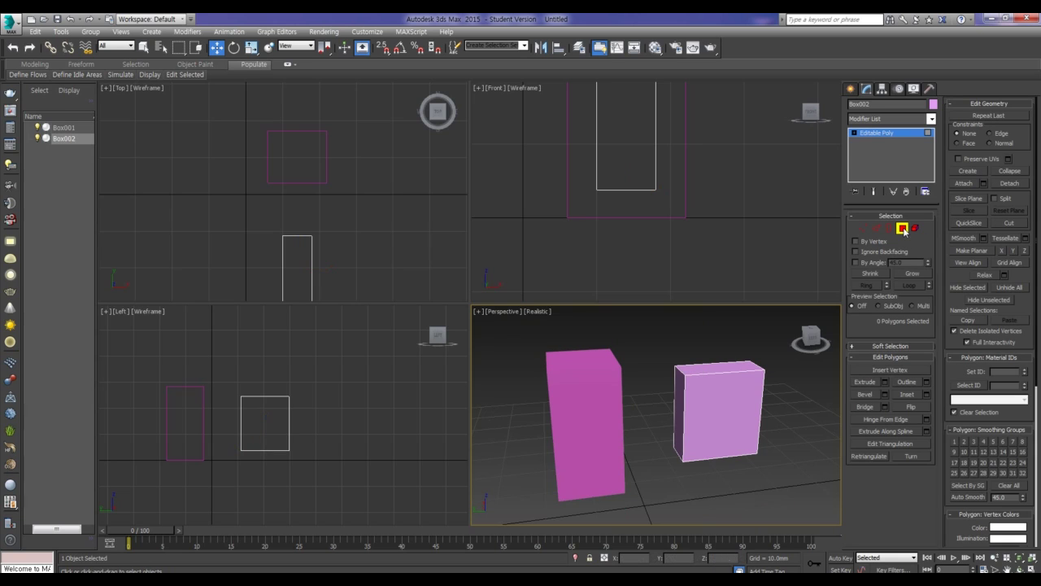
left_click(854, 132)
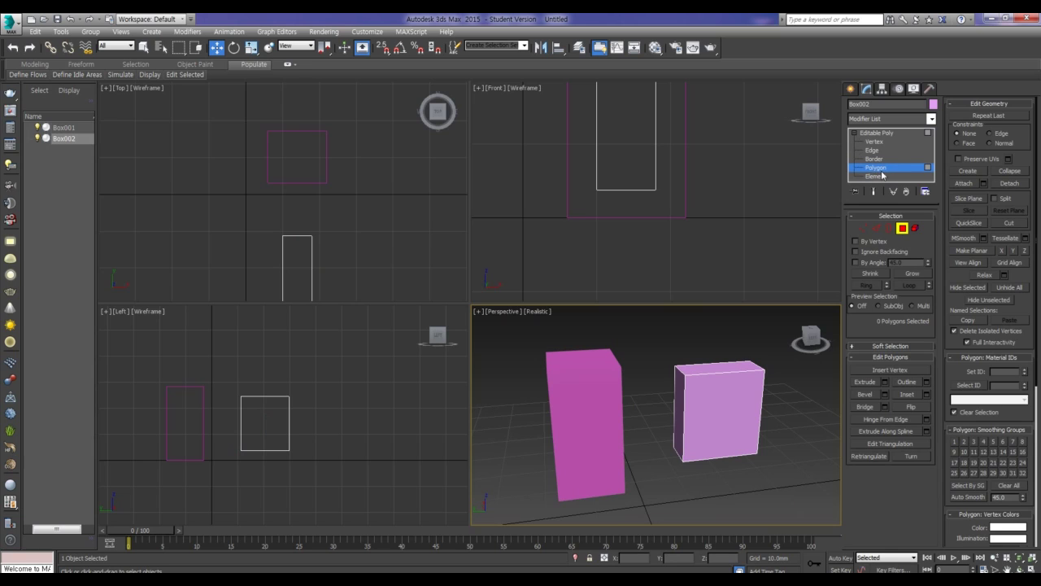
middle_click_drag(667, 421, 681, 412, "alt")
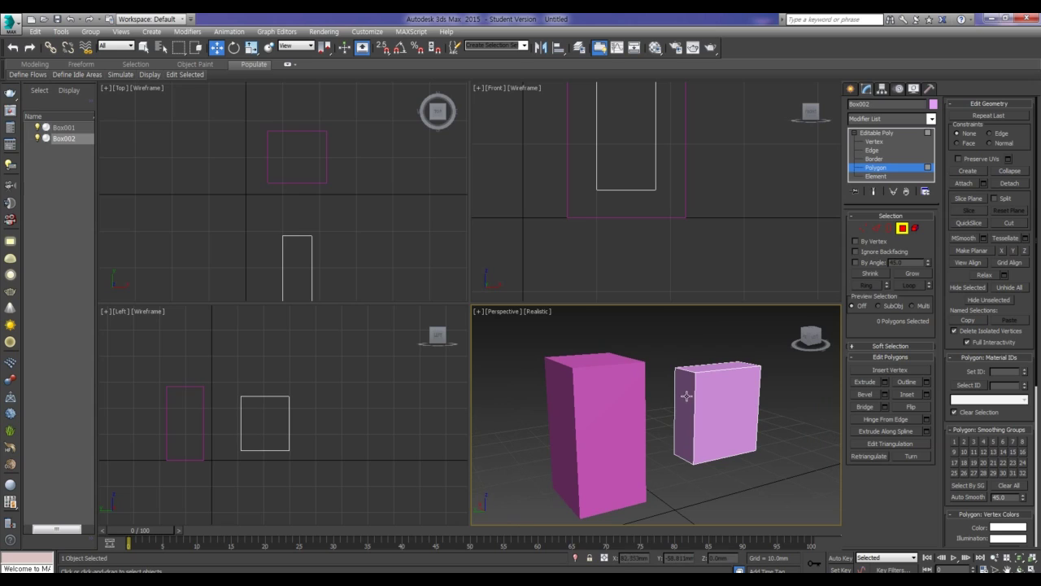
left_click(687, 395)
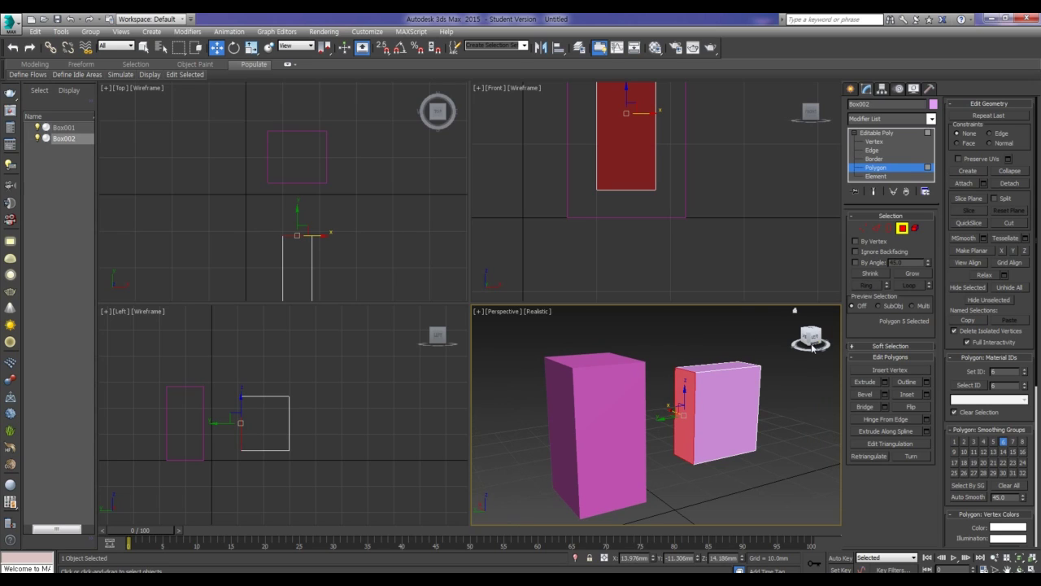
left_click(775, 368)
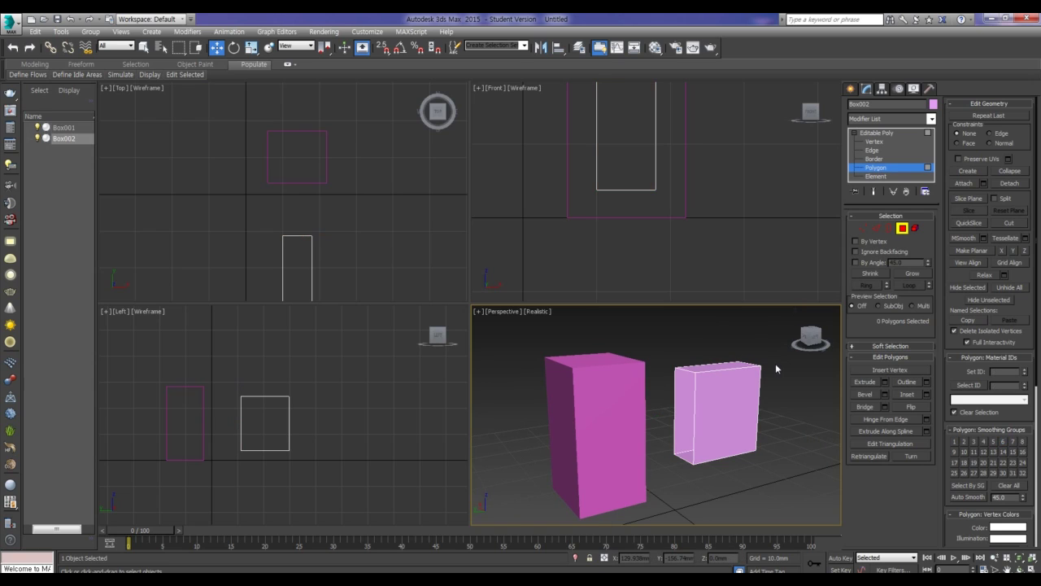
middle_click_drag(705, 409, 648, 421, "alt")
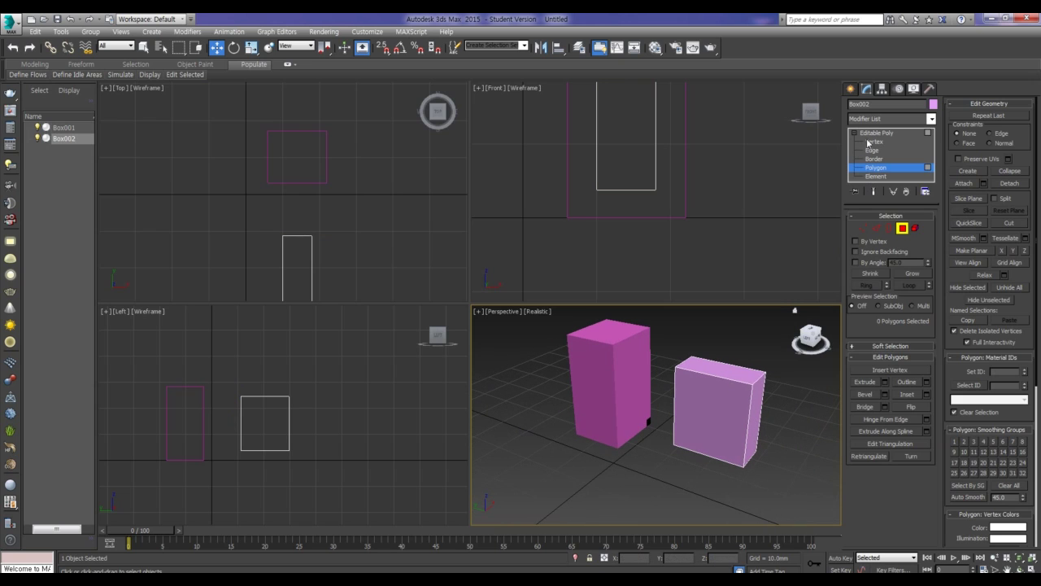
left_click(869, 134)
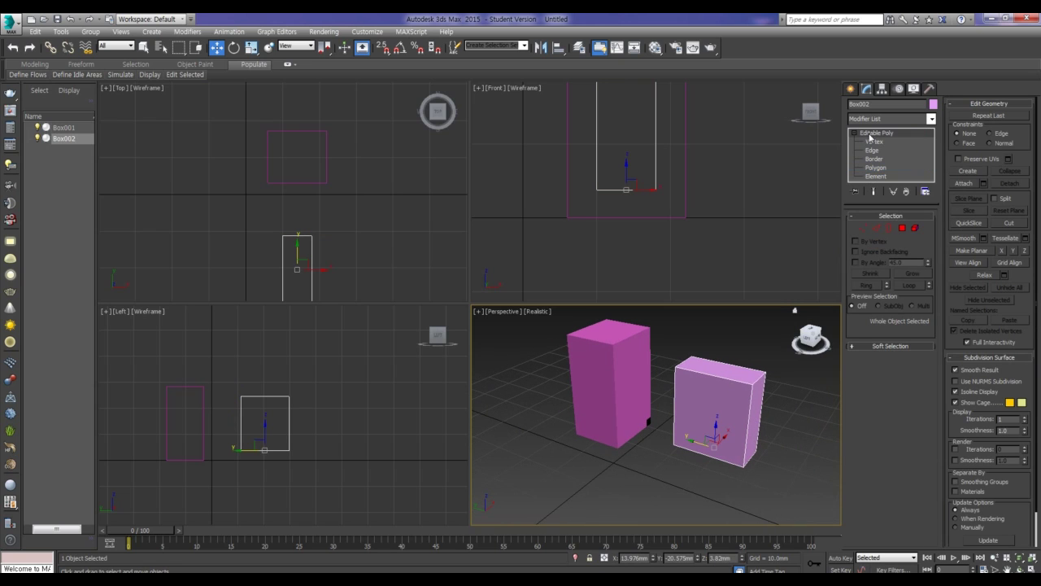
Step: Convert the tall Box001 to an Editable Poly
left_click(631, 385)
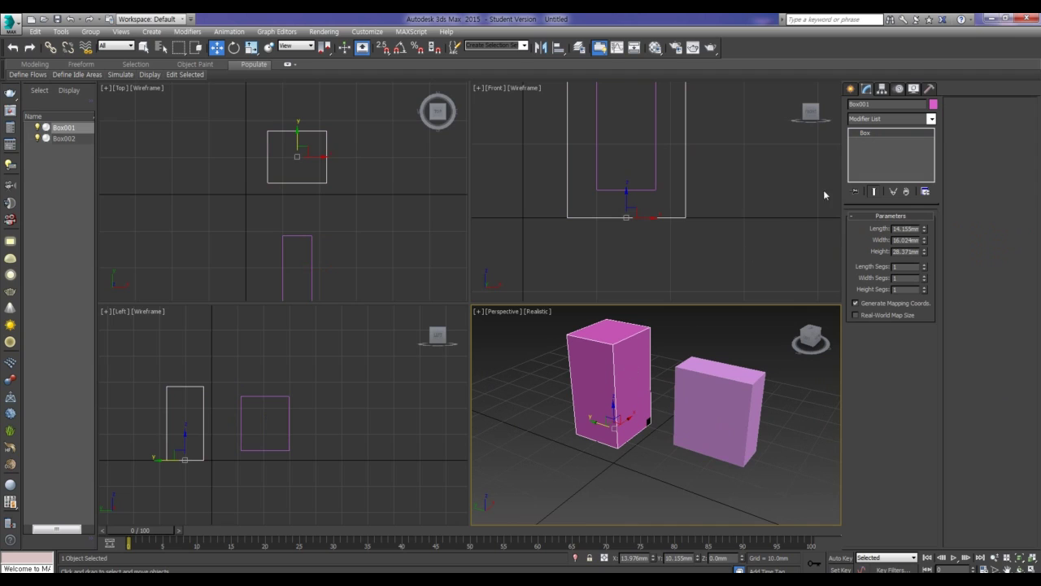
right_click(623, 370)
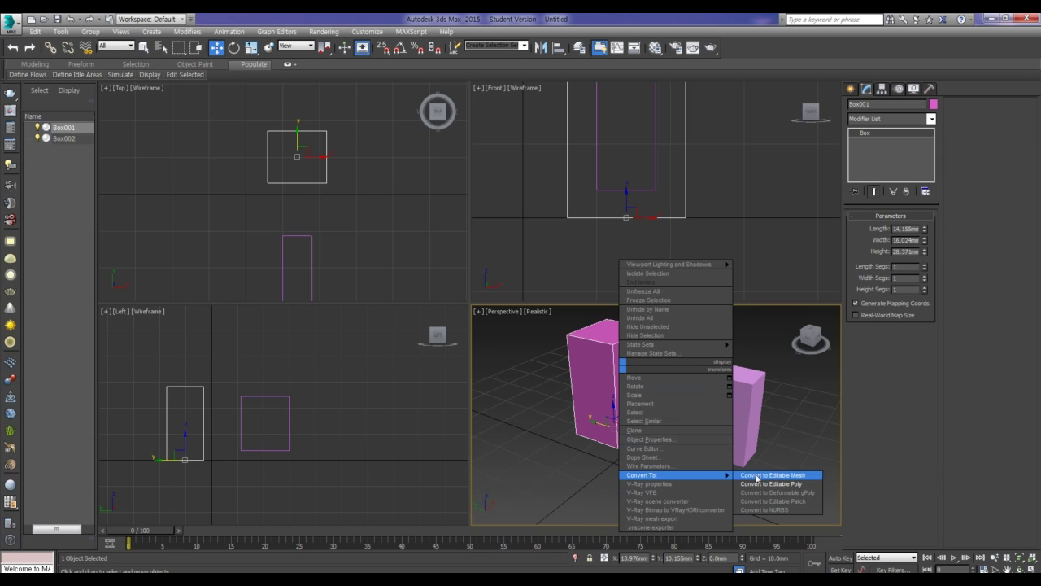
left_click(765, 485)
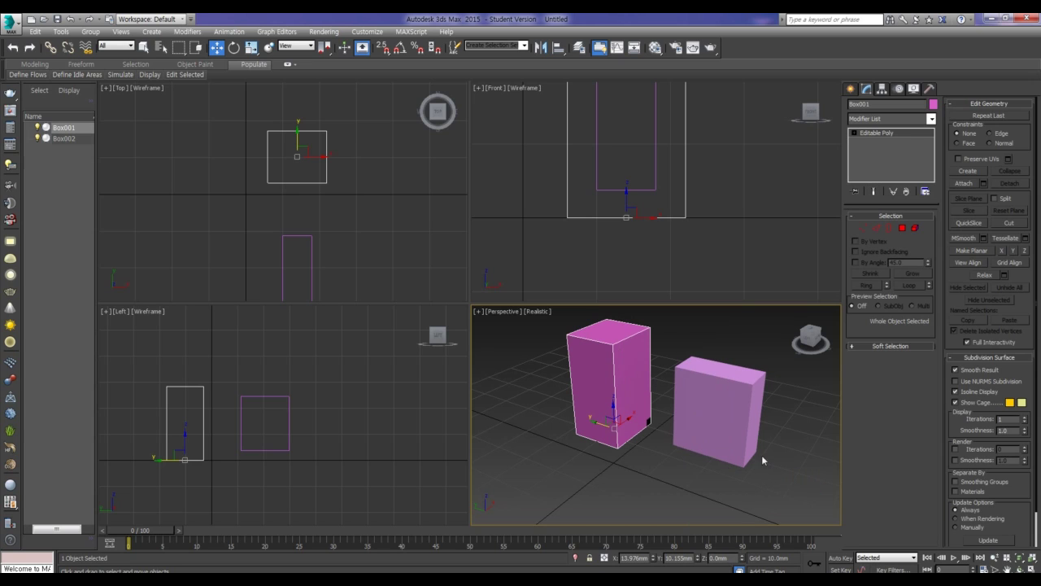
Step: Delete Box001's right polygon to leave it open, then select the box at Element level
left_click(854, 134)
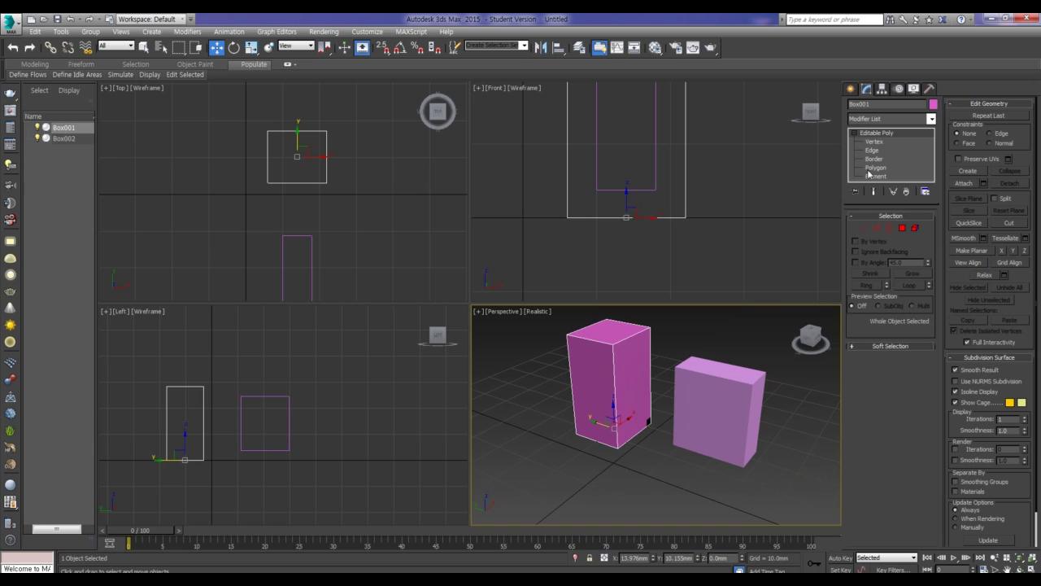
left_click(876, 168)
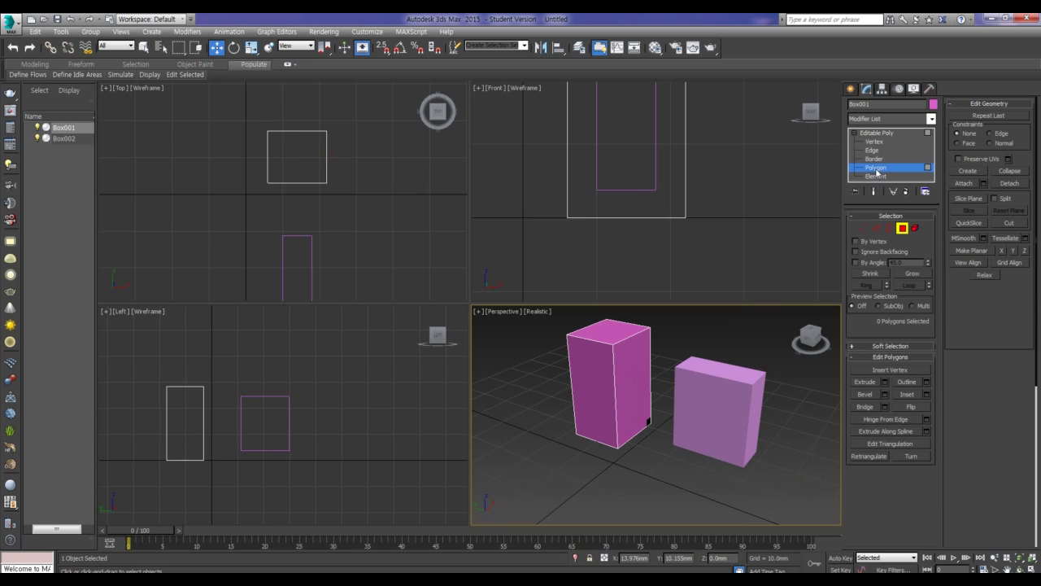
left_click(632, 392)
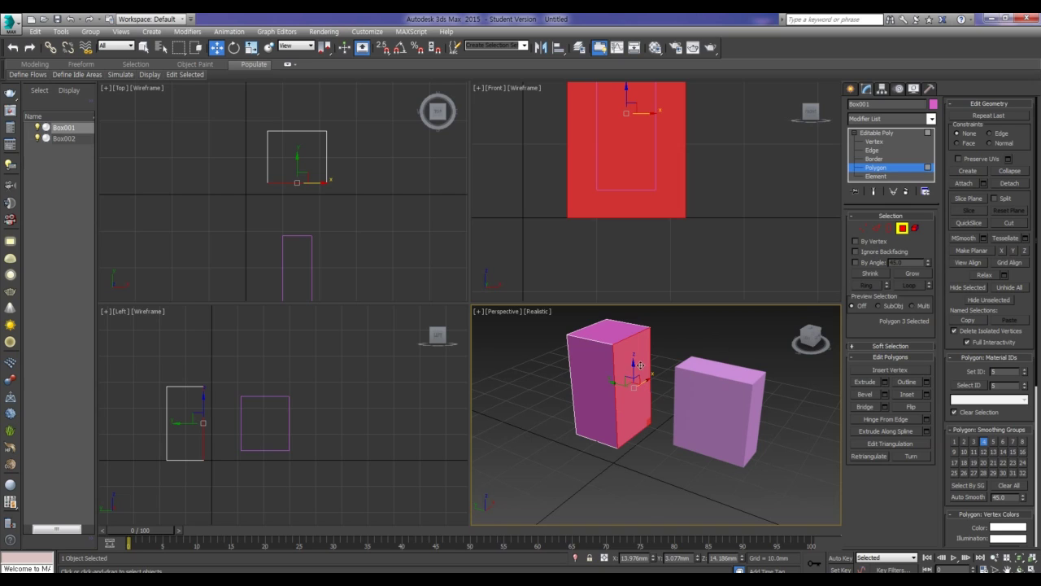
key("Delete")
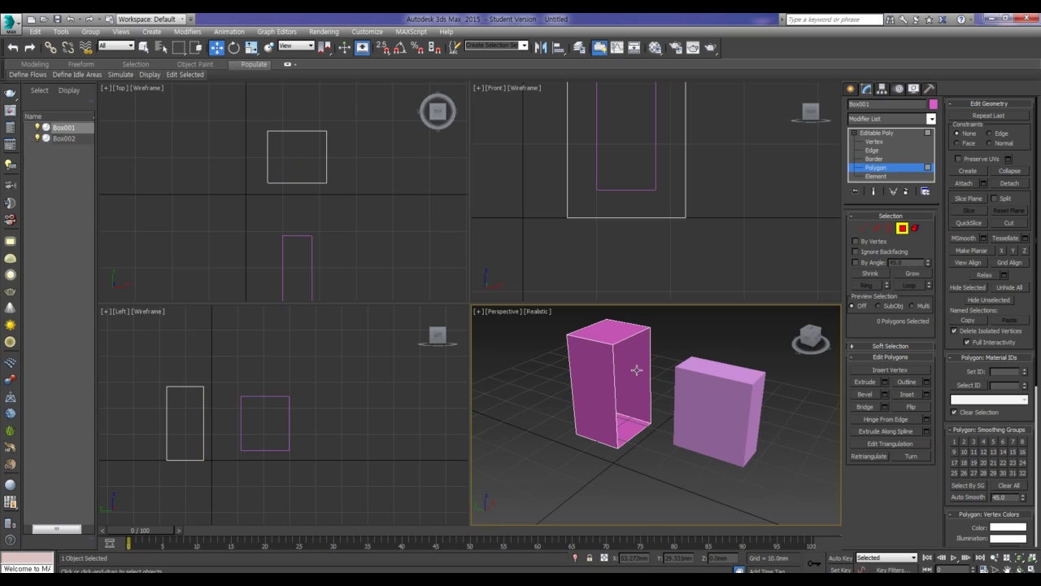
left_click(915, 229)
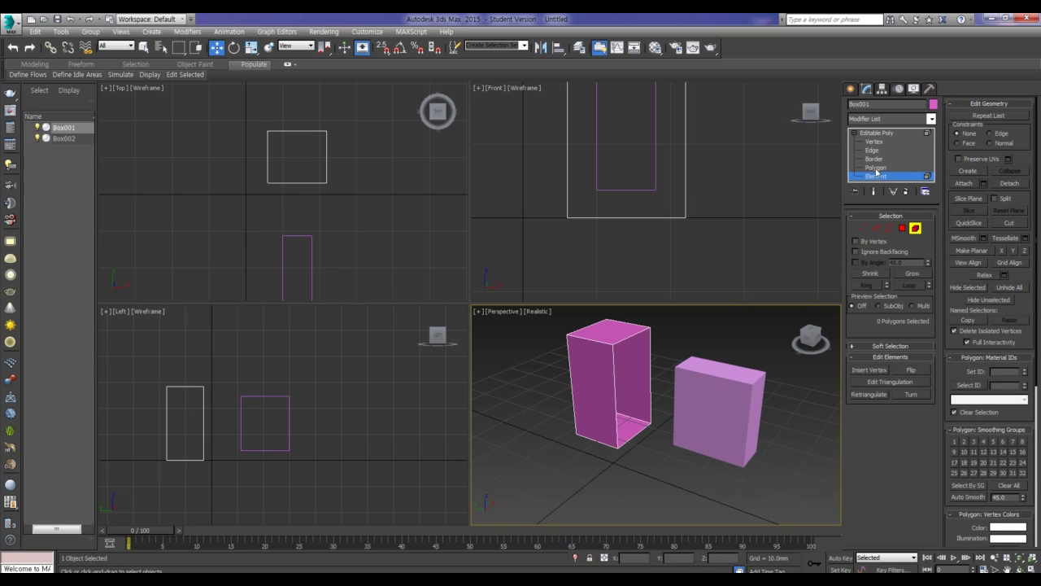
left_click(632, 371)
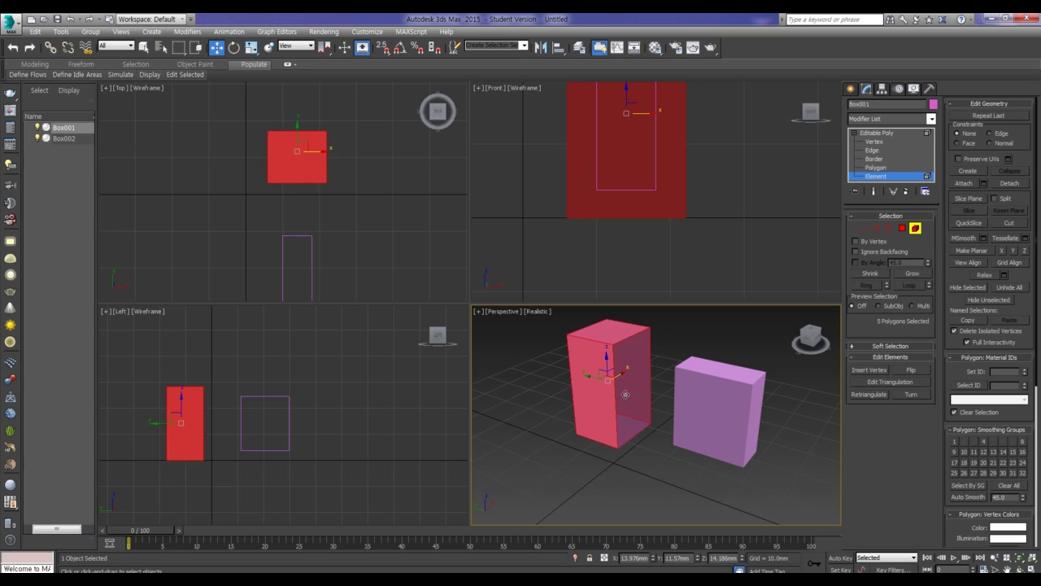
Step: Attach Box002 to Box001 and slide the tall open box along Y against it
left_click(963, 184)
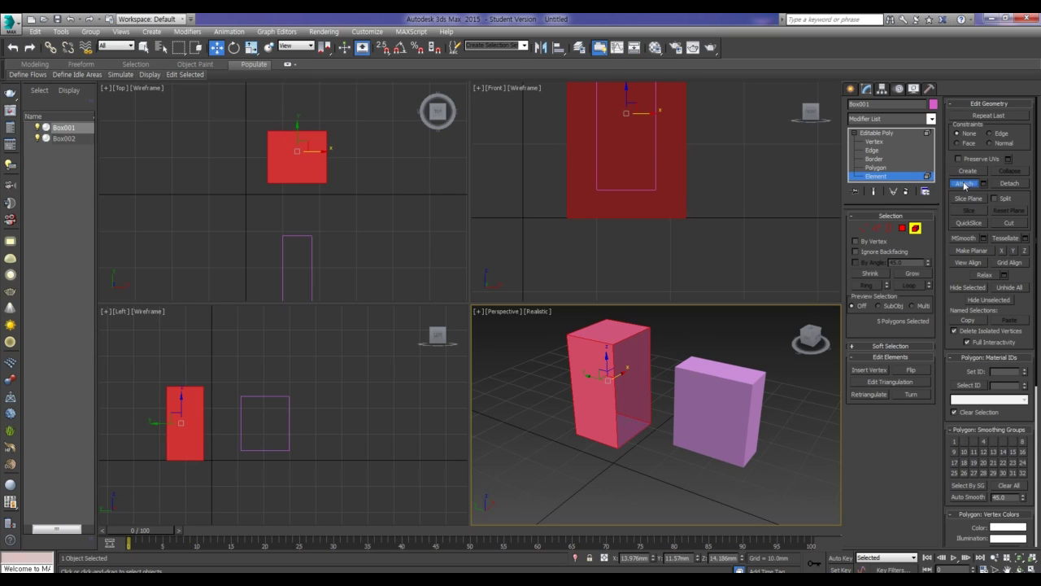
left_click(731, 402)
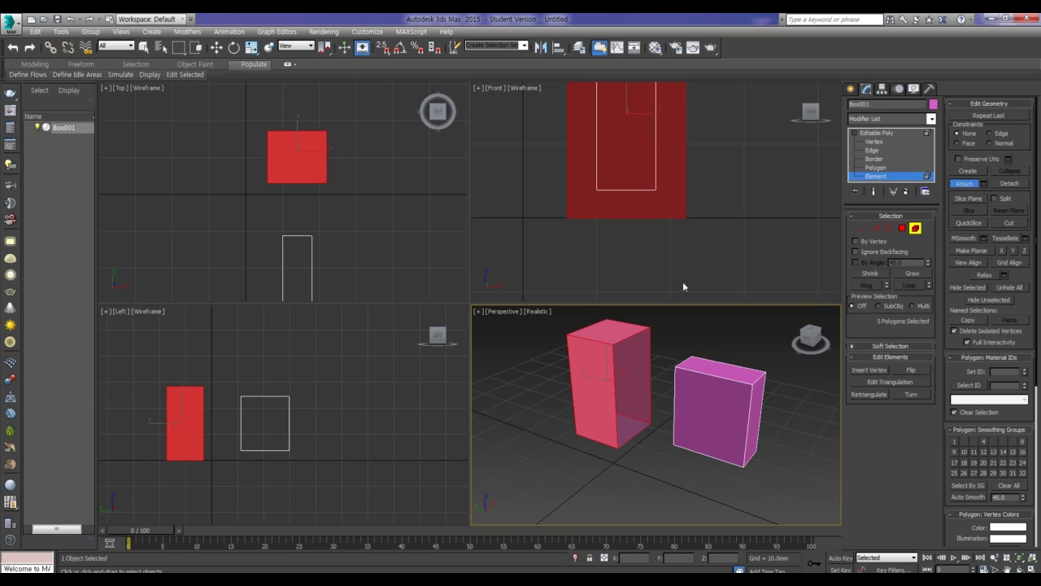
key("w")
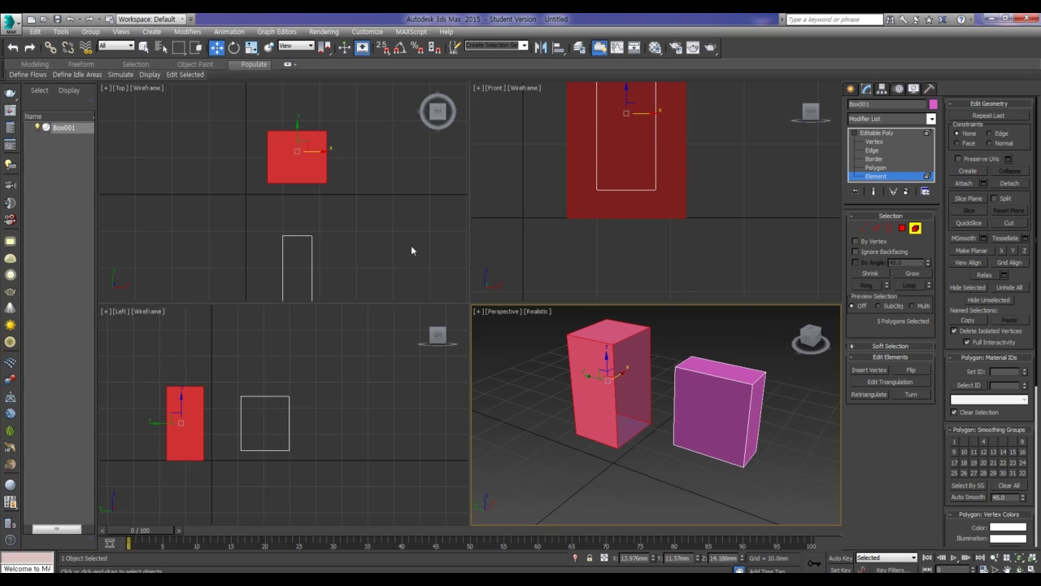
left_click_drag(590, 376, 621, 406)
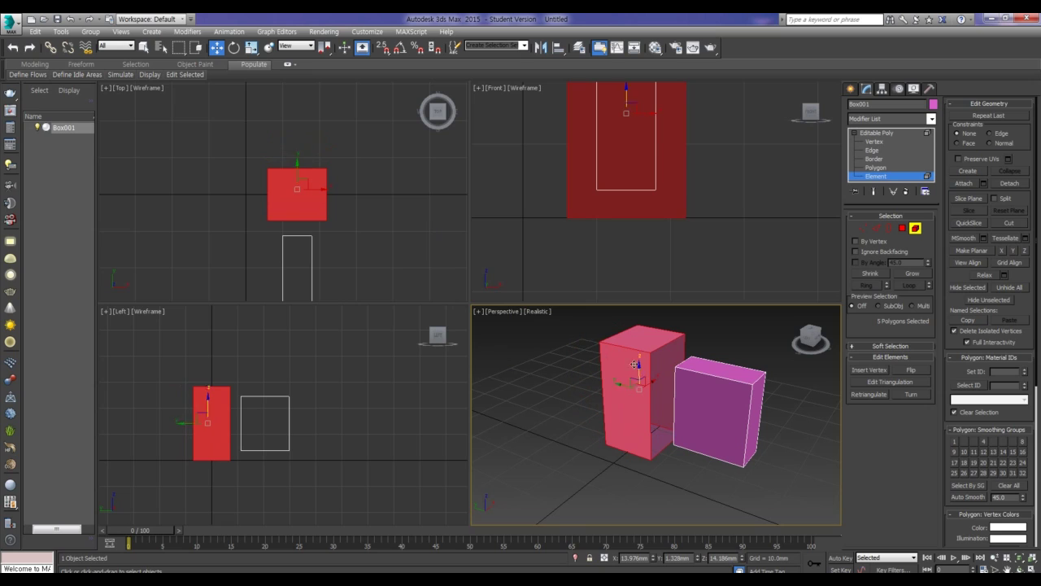
left_click(318, 183)
left_click_drag(296, 167, 293, 175)
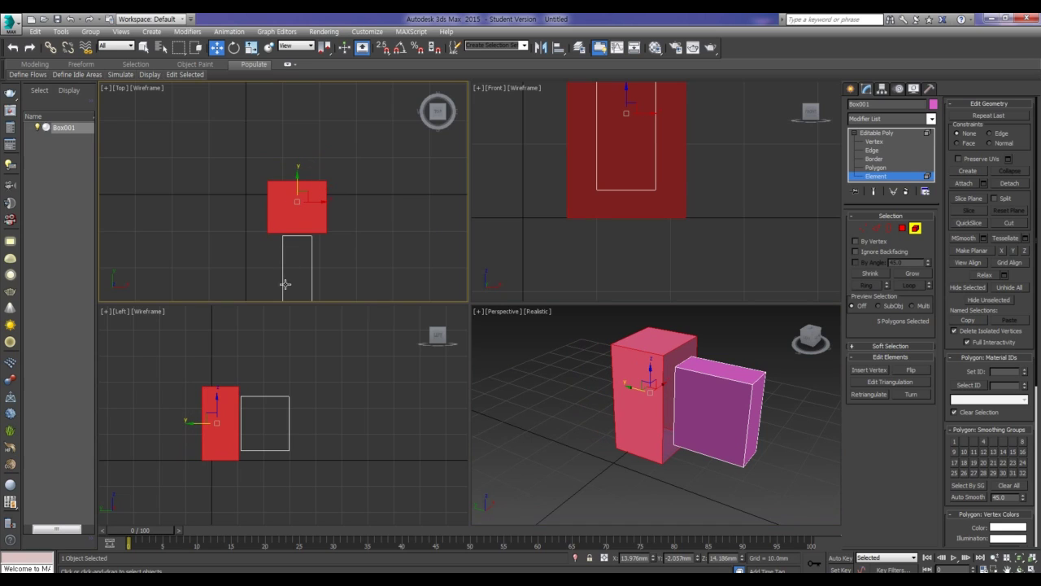
scroll(305, 242, "up", 4)
scroll(302, 240, "up", 5)
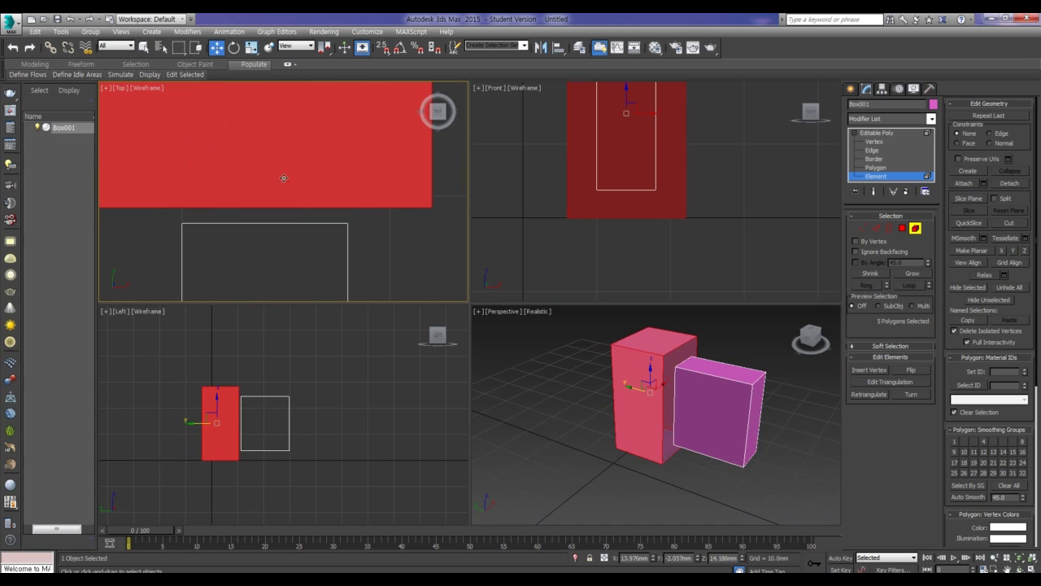
left_click_drag(283, 182, 286, 179)
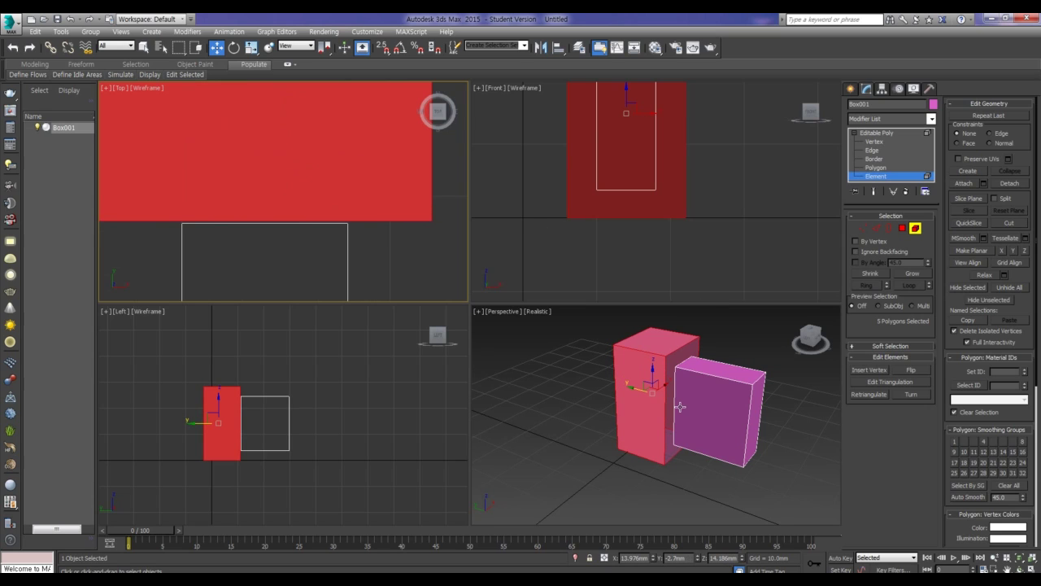
left_click(680, 407)
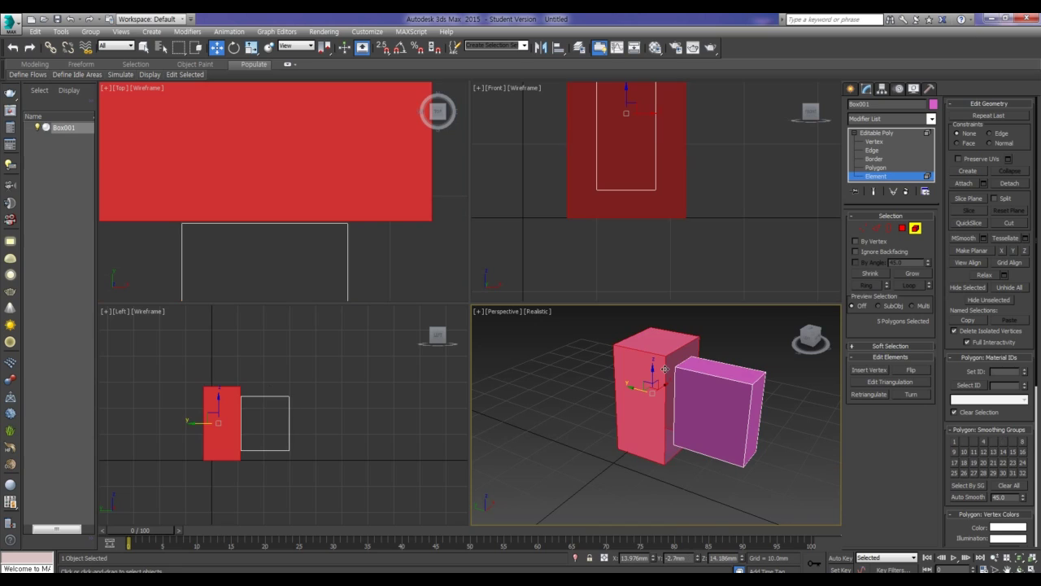
left_click(889, 229)
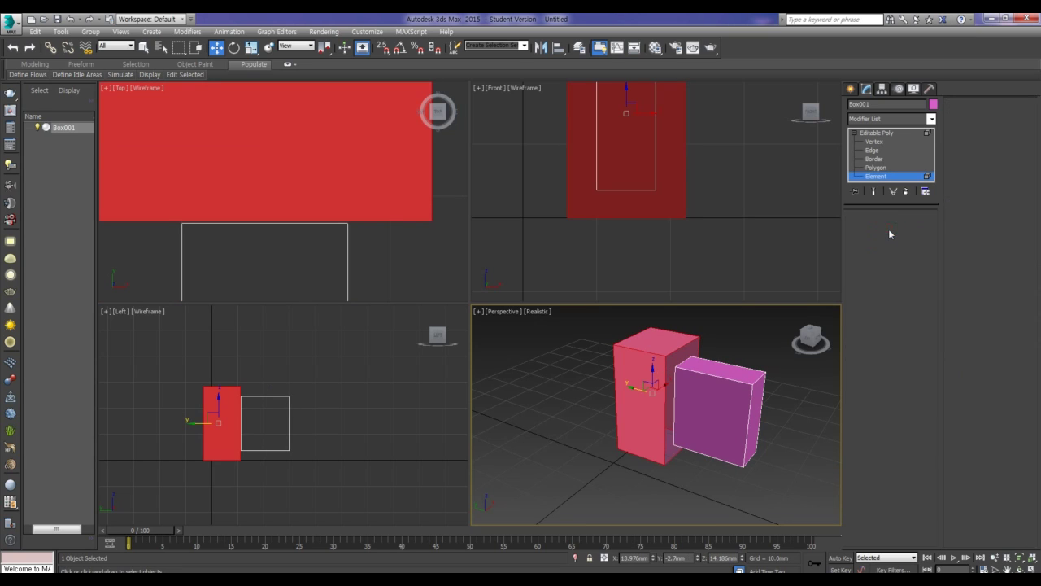
Step: Select the tall box's open border, frame the join in a level front view, and enable Bridge
left_click(665, 361)
scroll(665, 360, "up", 3)
scroll(676, 363, "up", 4)
middle_click_drag(676, 363, 592, 413)
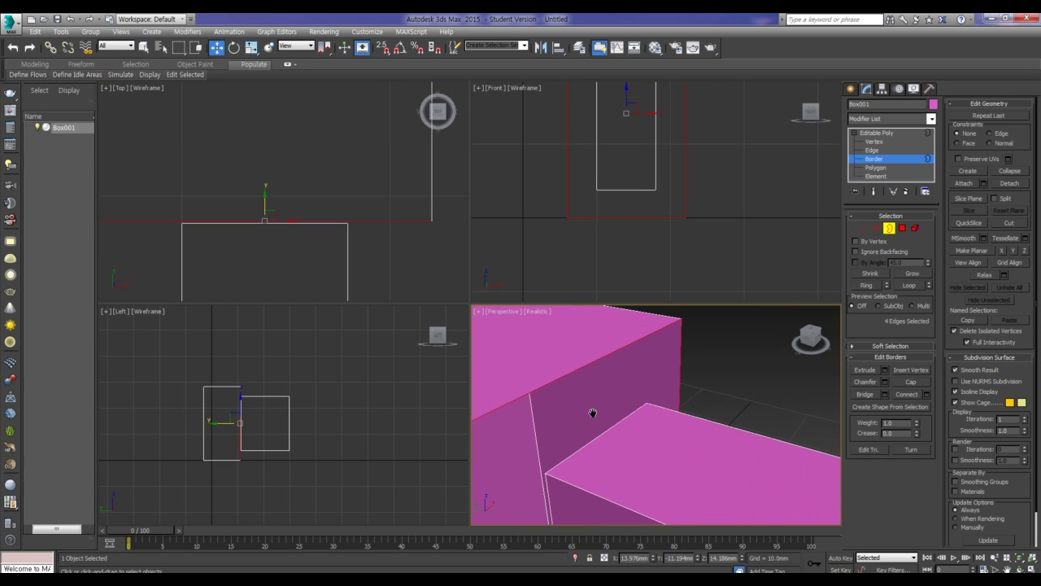
scroll(596, 411, "down", 2)
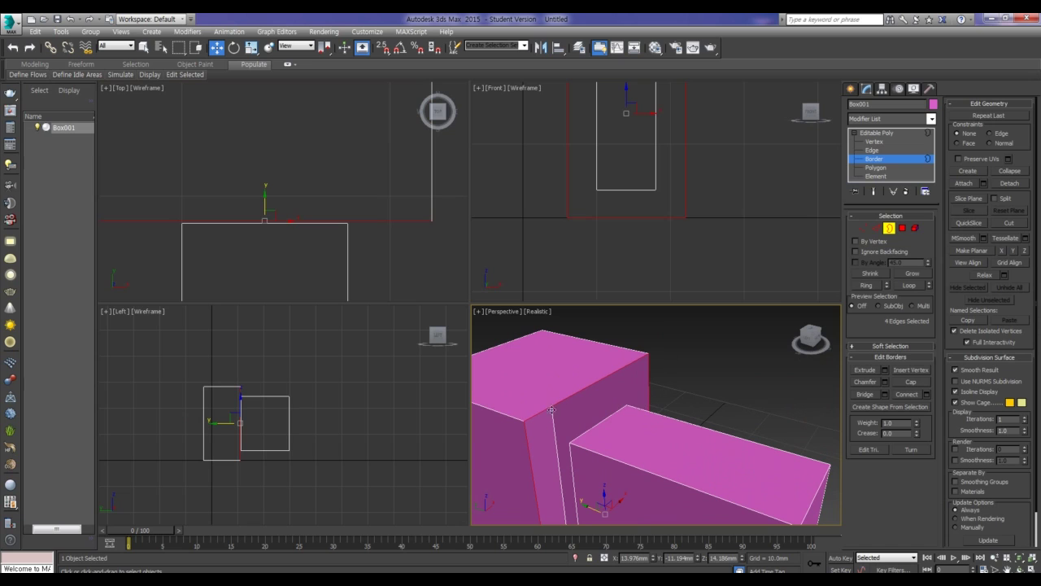
mouse_move(582, 451)
middle_mouse_down("alt")
mouse_move(627, 432)
mouse_move(610, 447)
middle_mouse_up("alt")
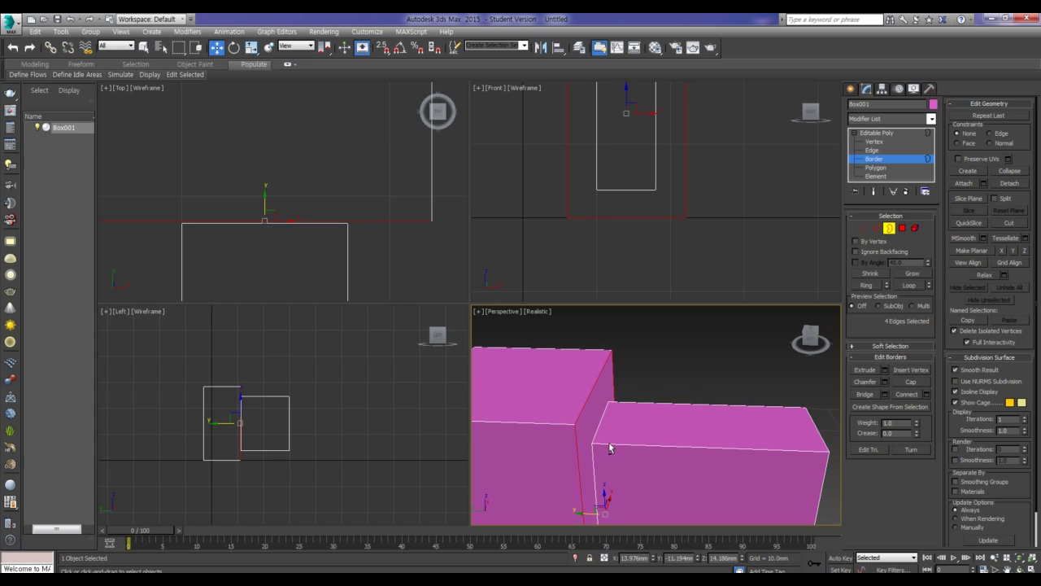
left_click(865, 395)
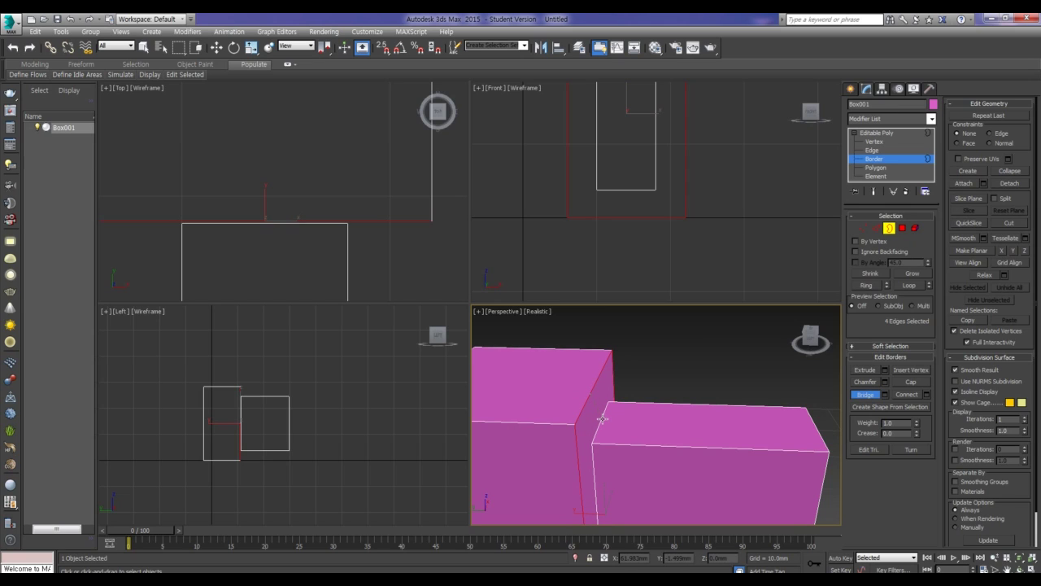
Step: Bridge the tall box's open border to Box002's border and view the result from the front
left_click(602, 419)
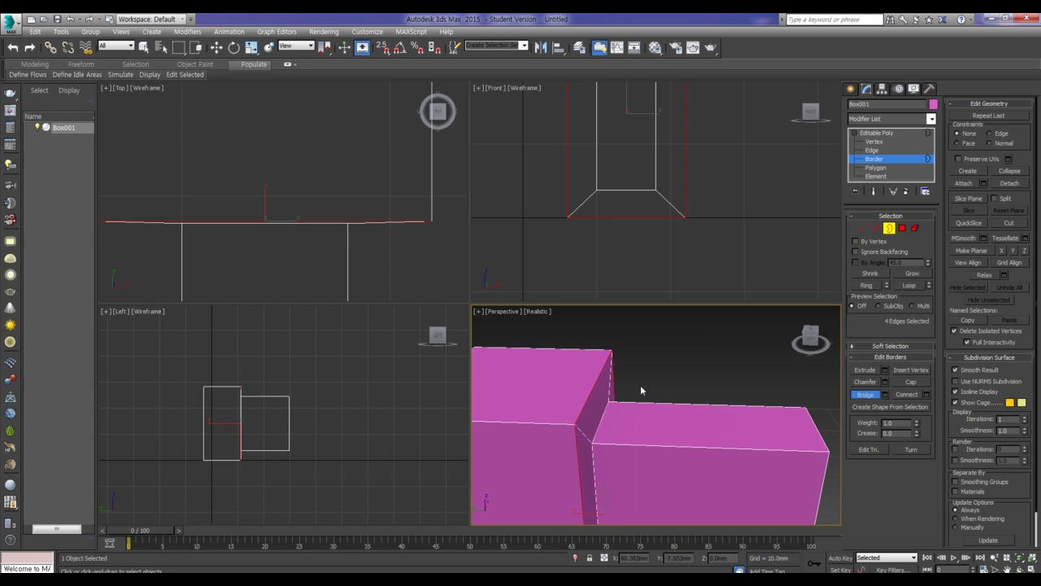
key("w")
mouse_move(628, 446)
middle_mouse_down("alt")
mouse_move(604, 418)
mouse_move(553, 421)
mouse_move(596, 437)
mouse_move(598, 387)
mouse_move(623, 395)
mouse_move(641, 440)
mouse_move(685, 430)
mouse_move(658, 441)
mouse_move(637, 475)
mouse_move(618, 472)
mouse_move(609, 442)
mouse_move(549, 461)
mouse_move(618, 453)
mouse_move(635, 413)
mouse_move(638, 439)
mouse_move(663, 417)
mouse_move(747, 410)
mouse_move(691, 446)
middle_mouse_up("alt")
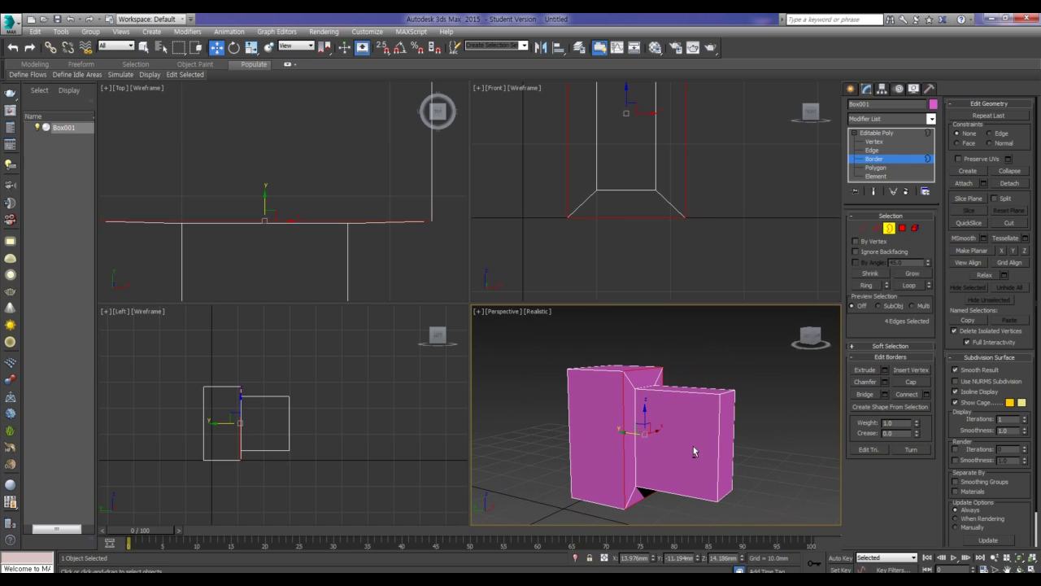
Step: Centre Box001's pivot on the object using Affect Pivot Only and Center to Object
left_click(877, 133)
left_click(700, 358)
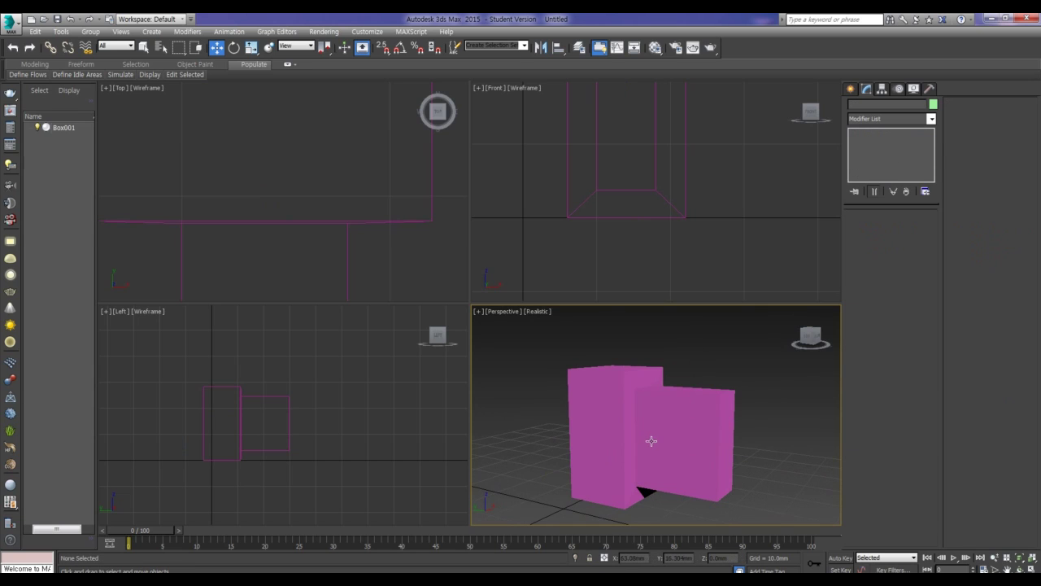
left_click(651, 441)
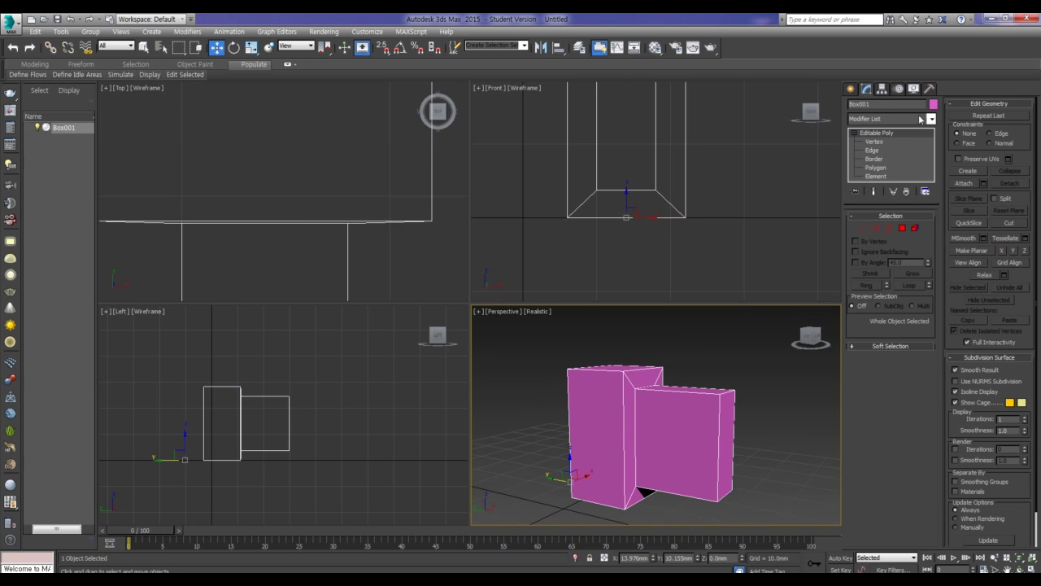
left_click(883, 90)
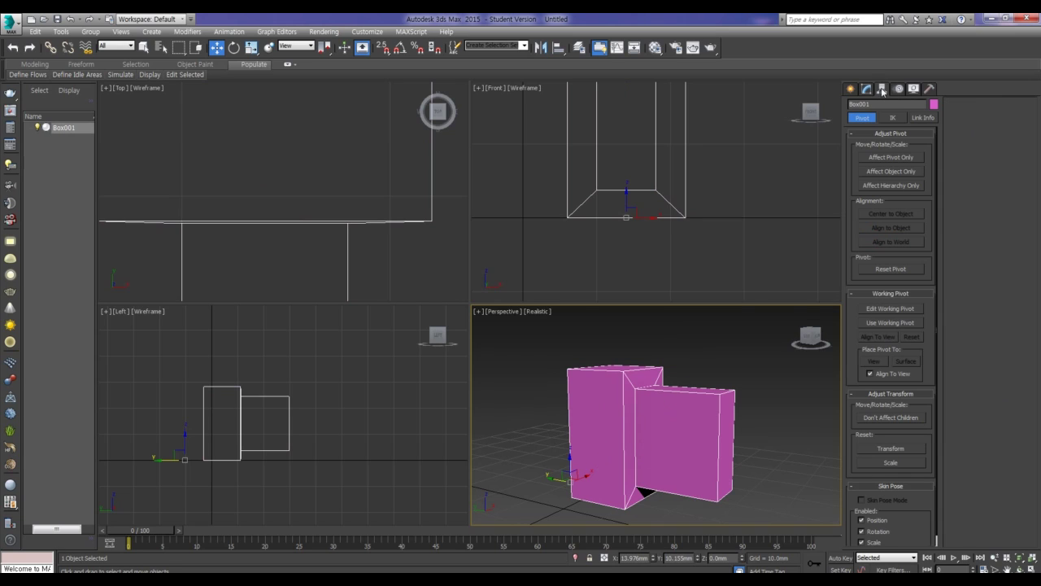
left_click(896, 162)
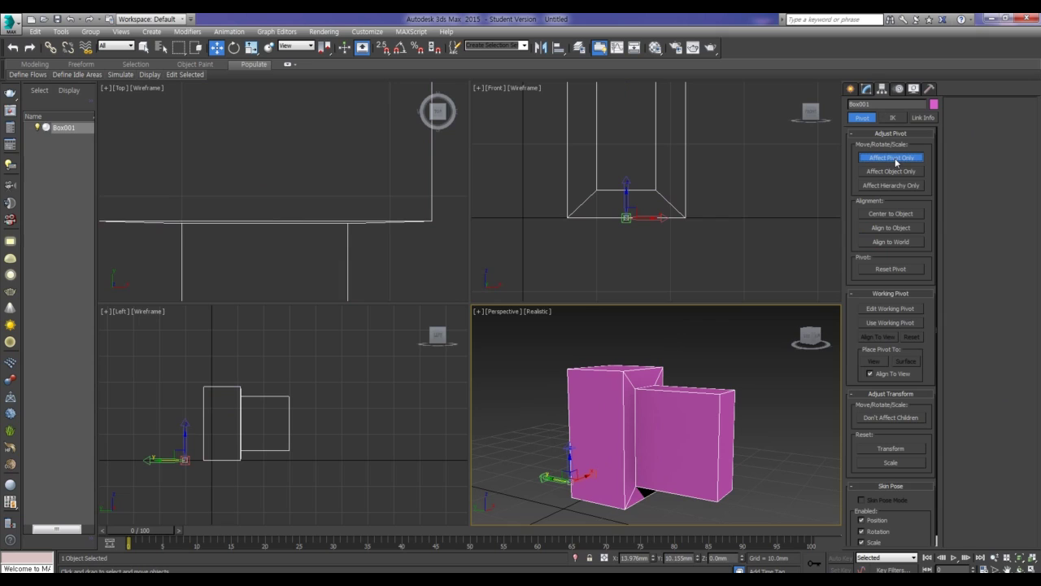
left_click(892, 215)
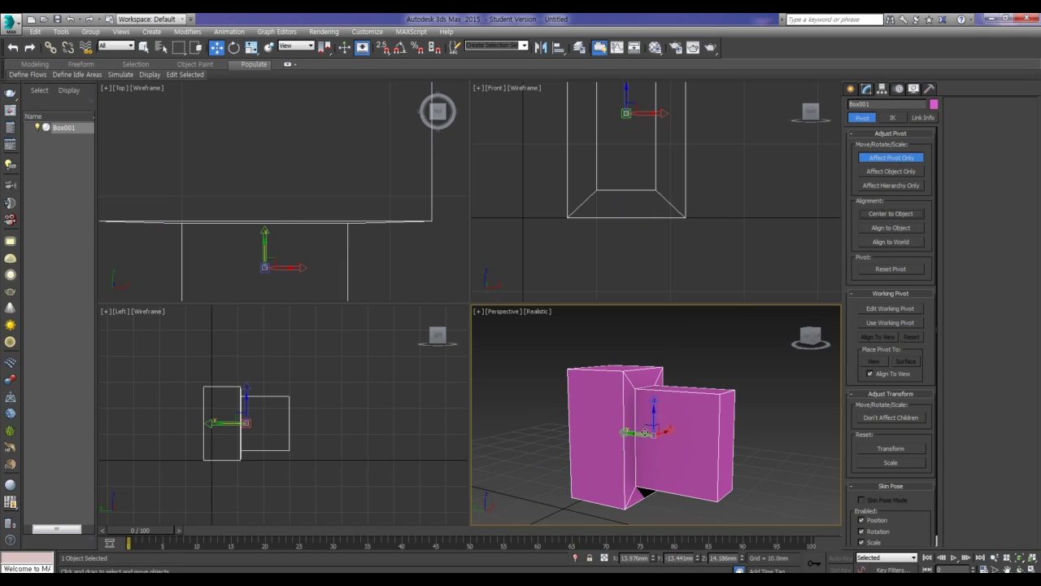
left_click(900, 159)
Step: Return to the Create panel, deselect the box, and tilt the perspective view
left_click(851, 89)
left_click(690, 371)
mouse_move(716, 372)
middle_mouse_down("alt")
mouse_move(719, 365)
mouse_move(679, 410)
mouse_move(735, 400)
mouse_move(623, 407)
mouse_move(667, 404)
mouse_move(618, 394)
mouse_move(712, 409)
mouse_move(686, 391)
middle_mouse_up("alt")
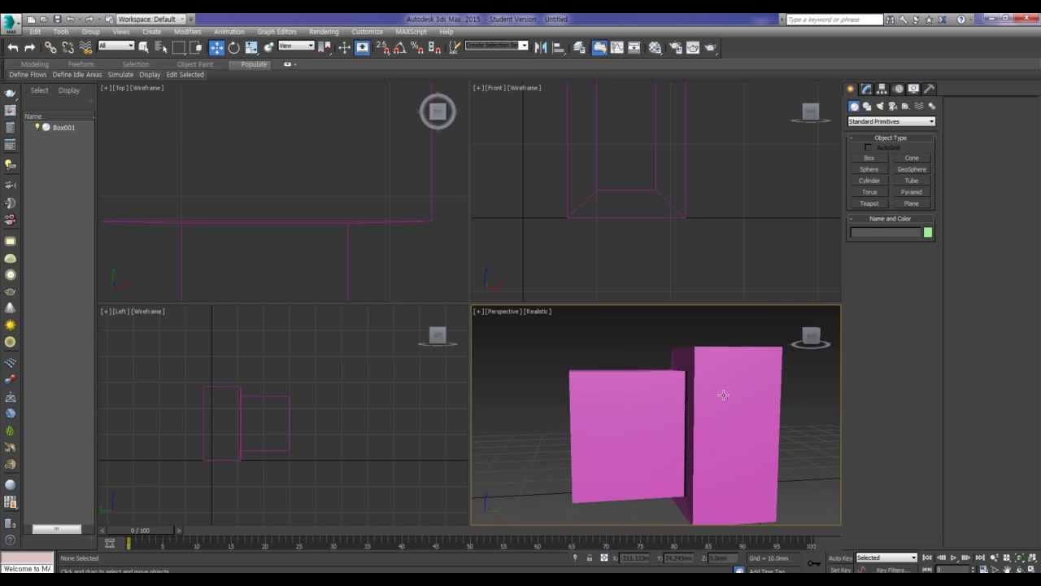
Step: Create a Standard Primitives sphere near the joined boxes
left_click(723, 394)
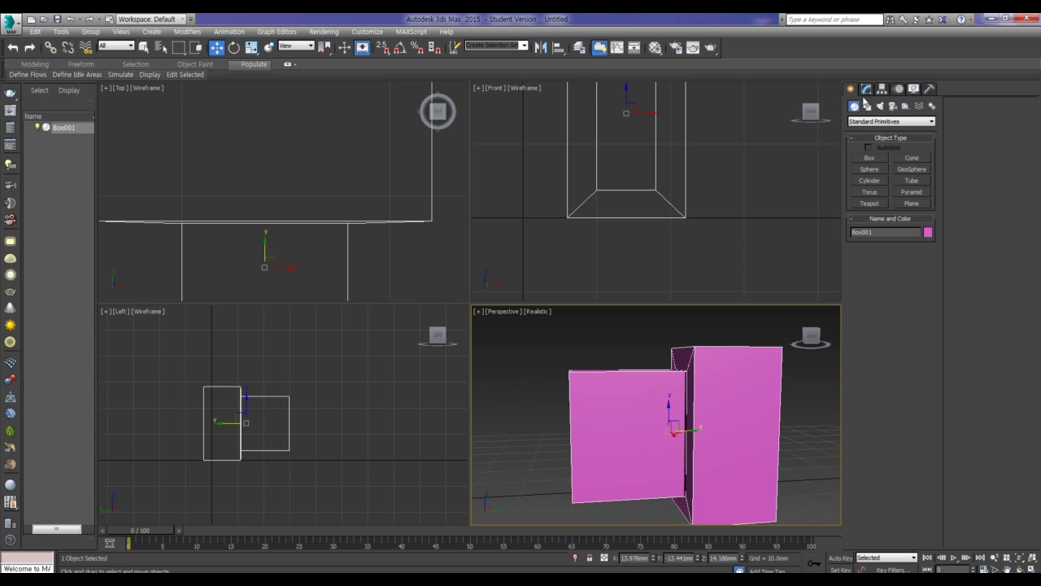
left_click(861, 124)
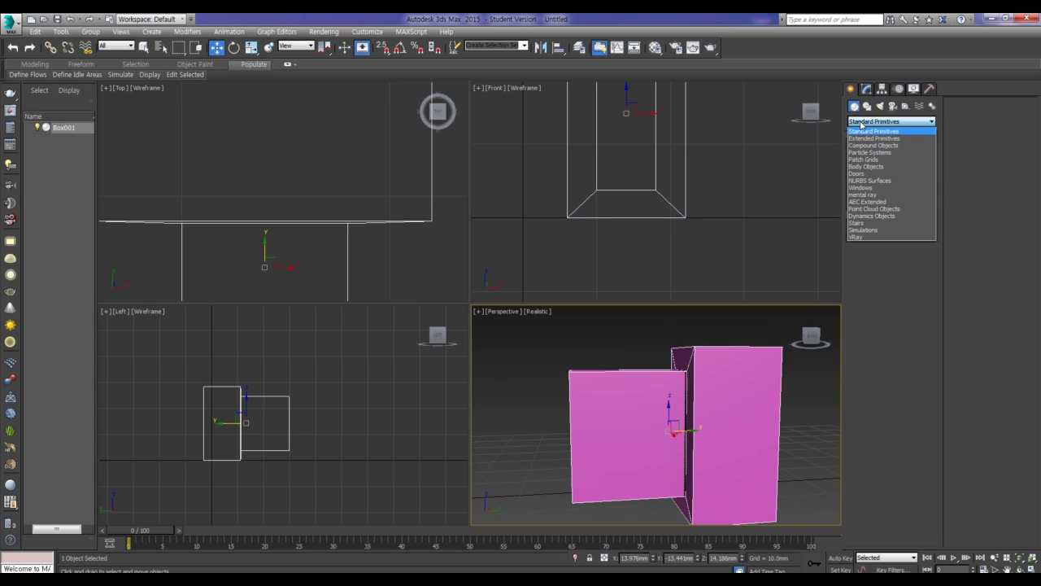
left_click(859, 122)
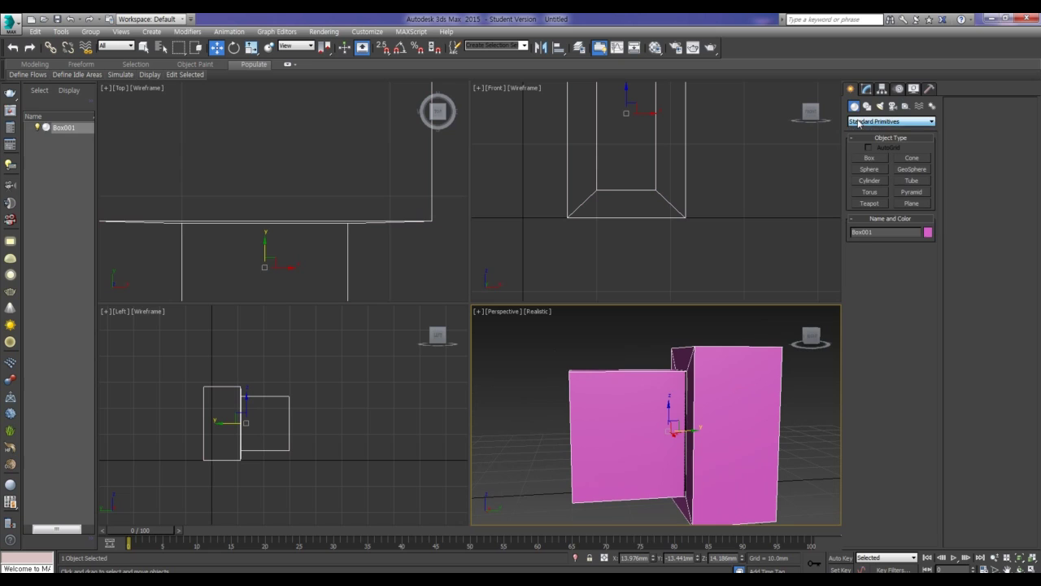
left_click(869, 169)
scroll(750, 360, "down", 1)
scroll(718, 376, "down", 3)
middle_click_drag(718, 376, 716, 421, "alt")
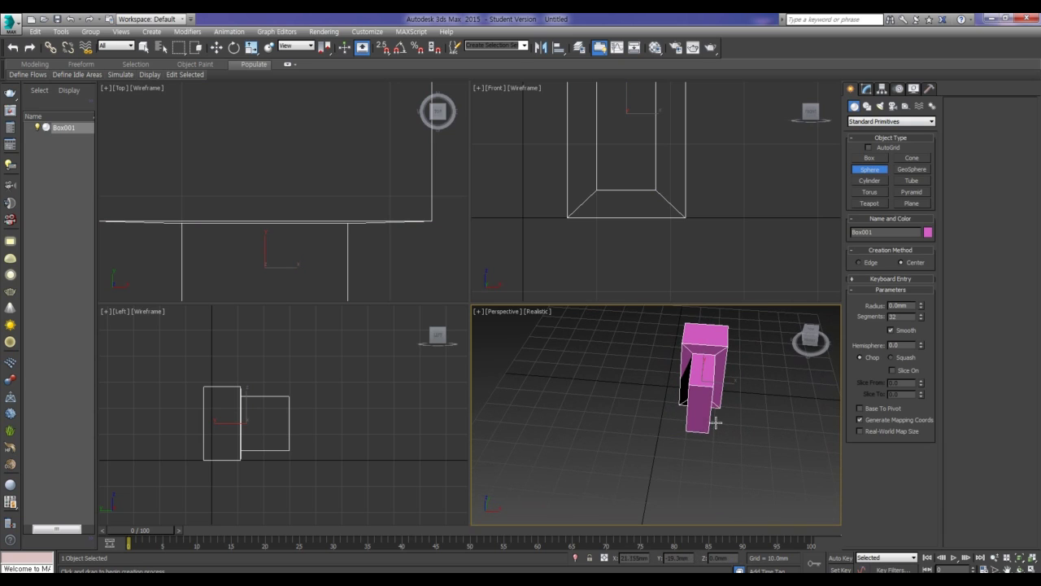
left_click_drag(640, 447, 641, 437)
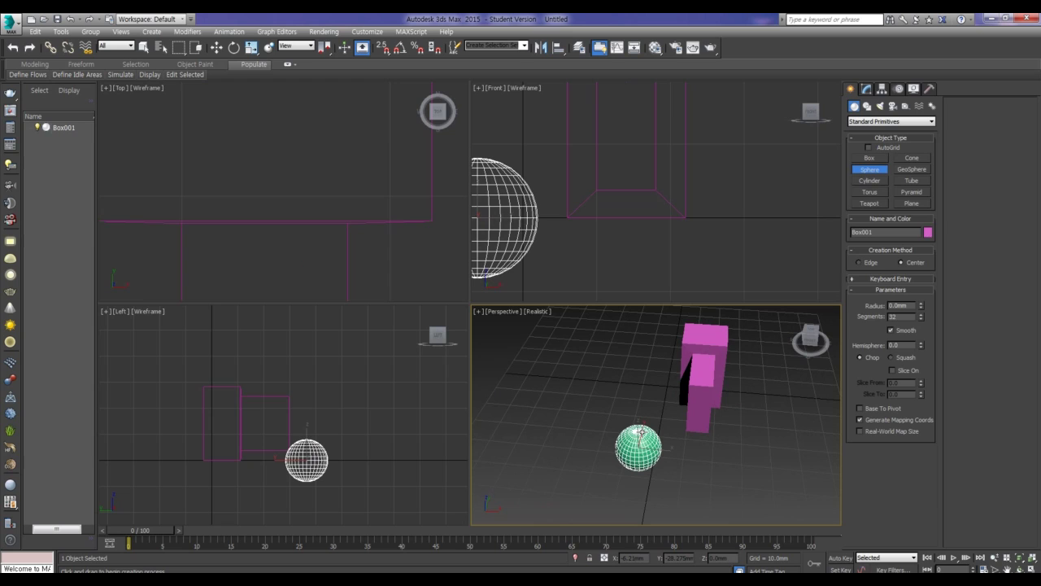
key("w")
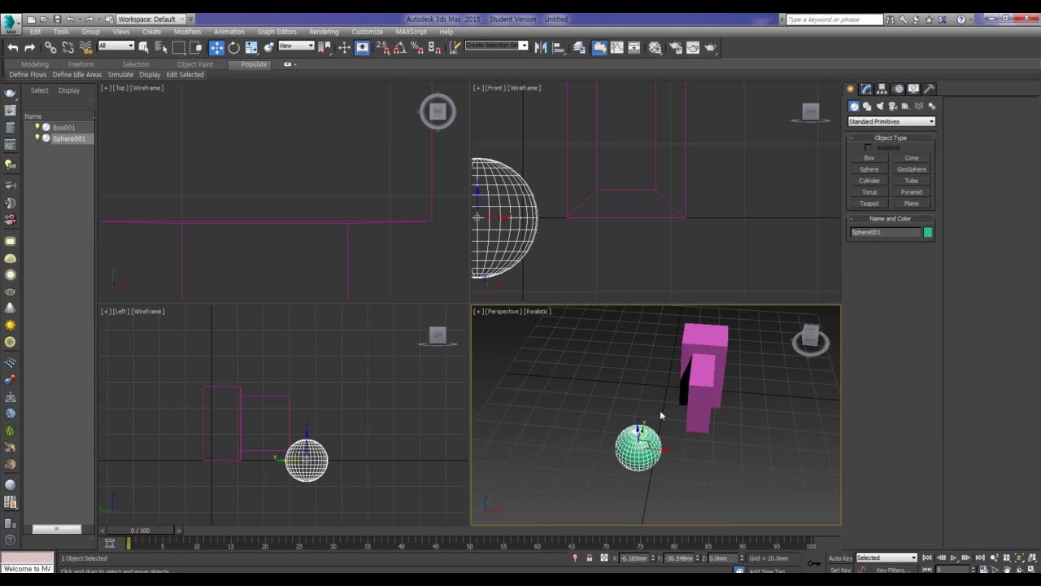
Step: Align the sphere centre-to-centre with Box001 on X, Y and Z Position
key("alt+a")
left_click(684, 367)
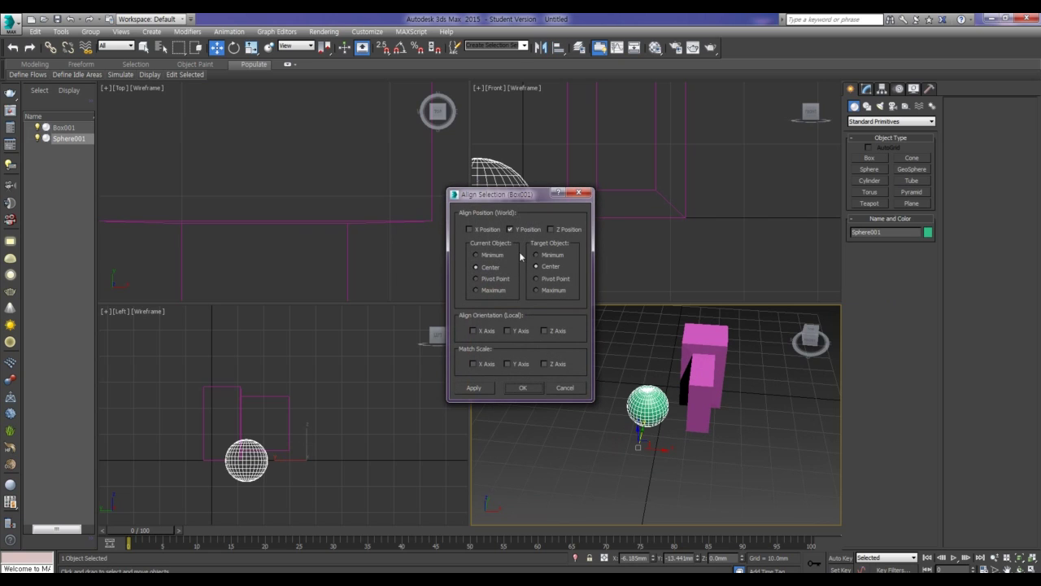
left_click(487, 231)
left_click(567, 232)
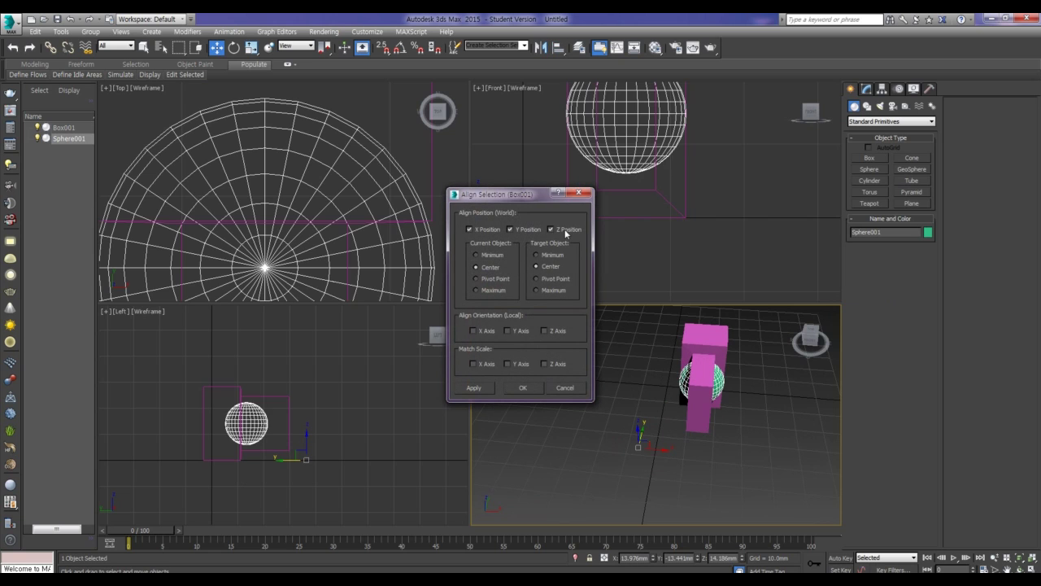
left_click(524, 388)
mouse_move(650, 382)
middle_mouse_down("alt")
mouse_move(661, 357)
mouse_move(745, 393)
mouse_move(780, 389)
middle_mouse_up("alt")
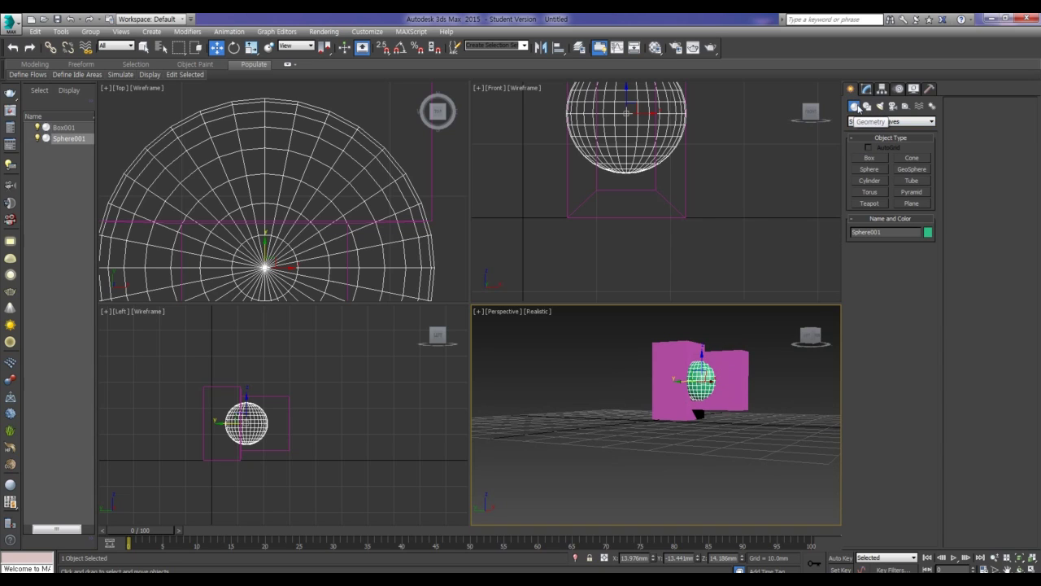
Step: Make a Compound Boolean from the sphere set to Subtraction (B-A), picking Box001 as operand B
left_click(859, 123)
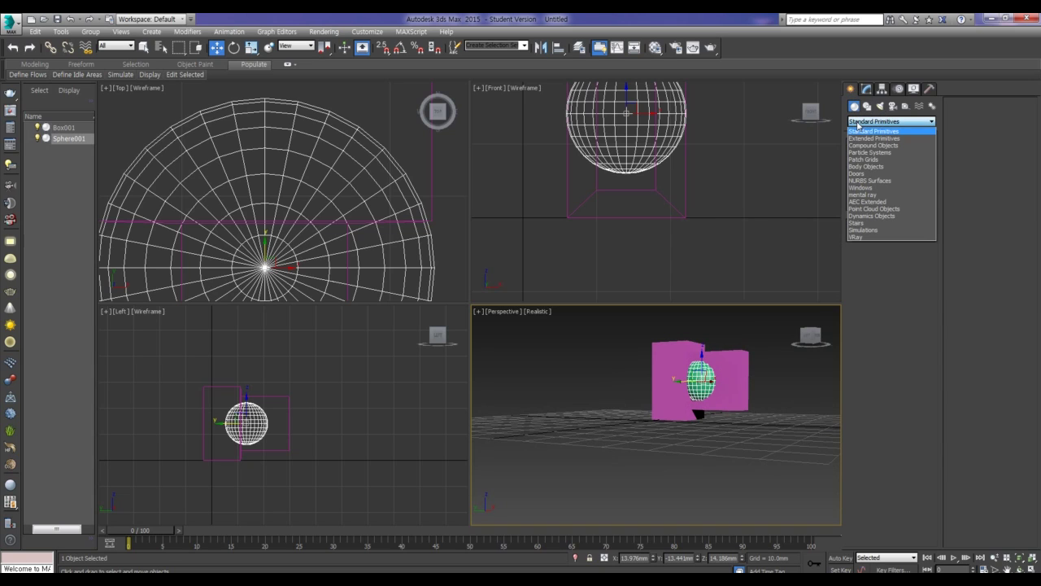
left_click(860, 146)
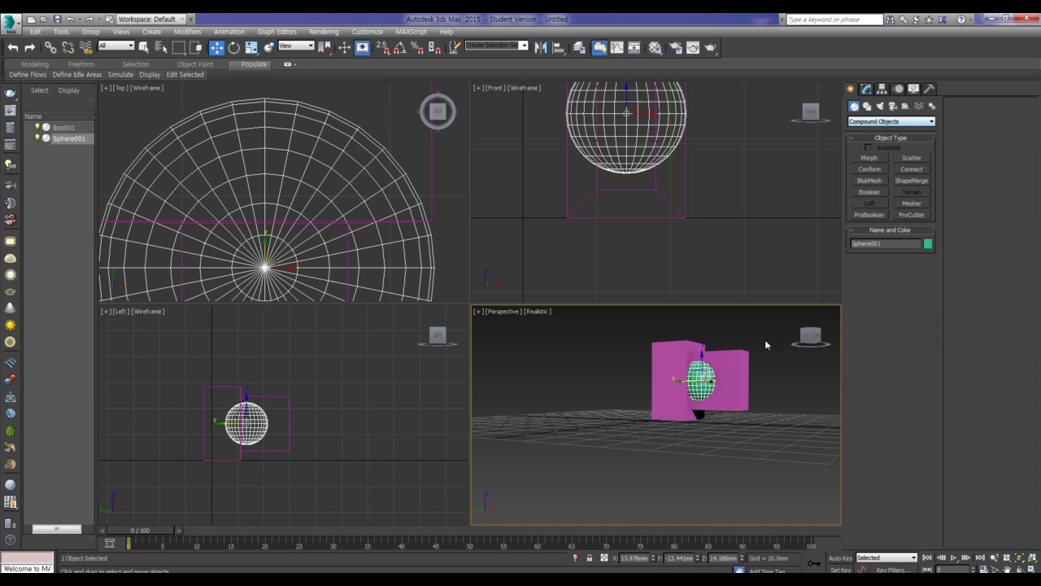
left_click(762, 387)
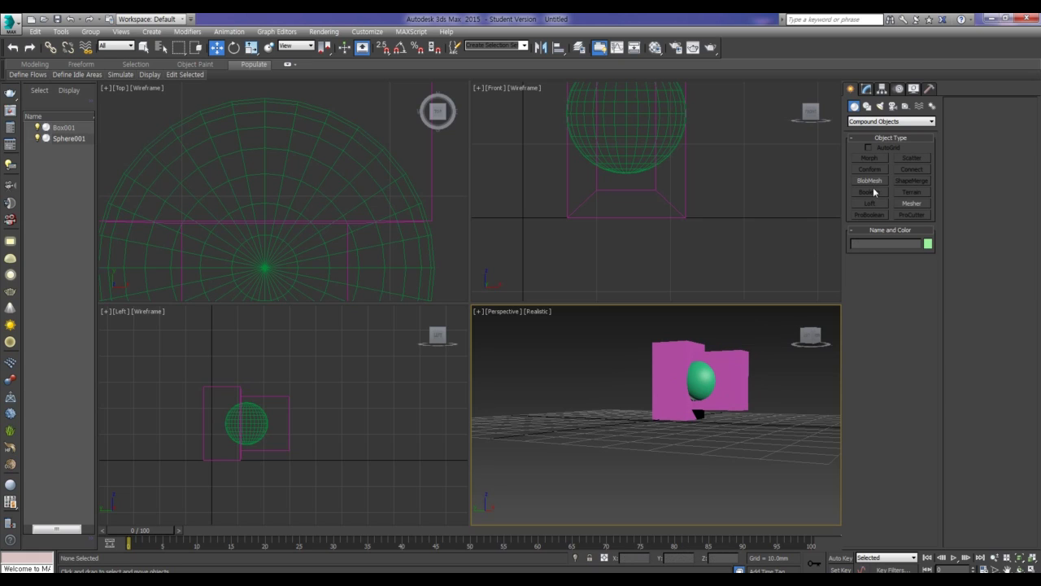
left_click(698, 384)
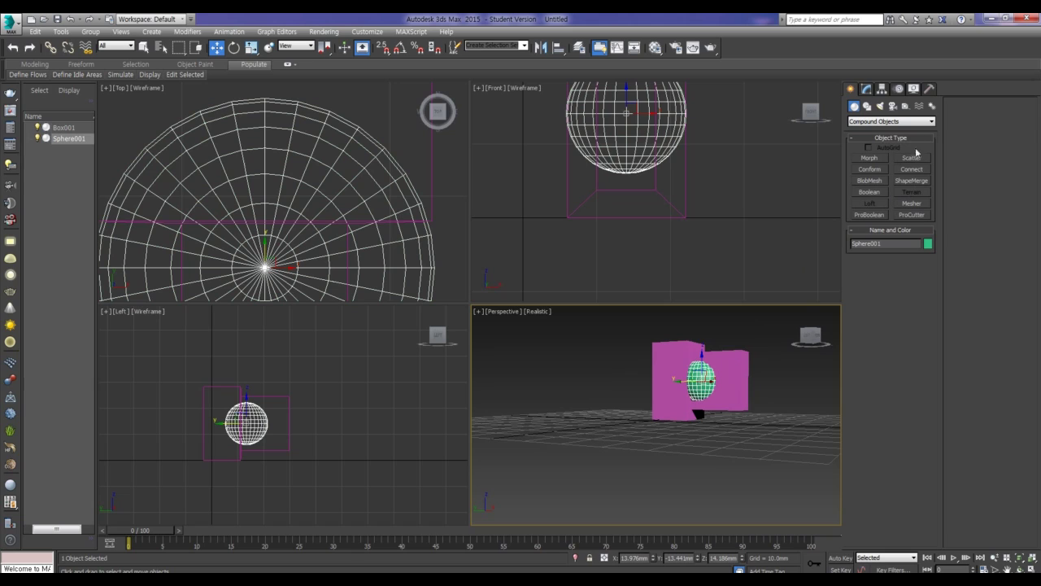
left_click(870, 193)
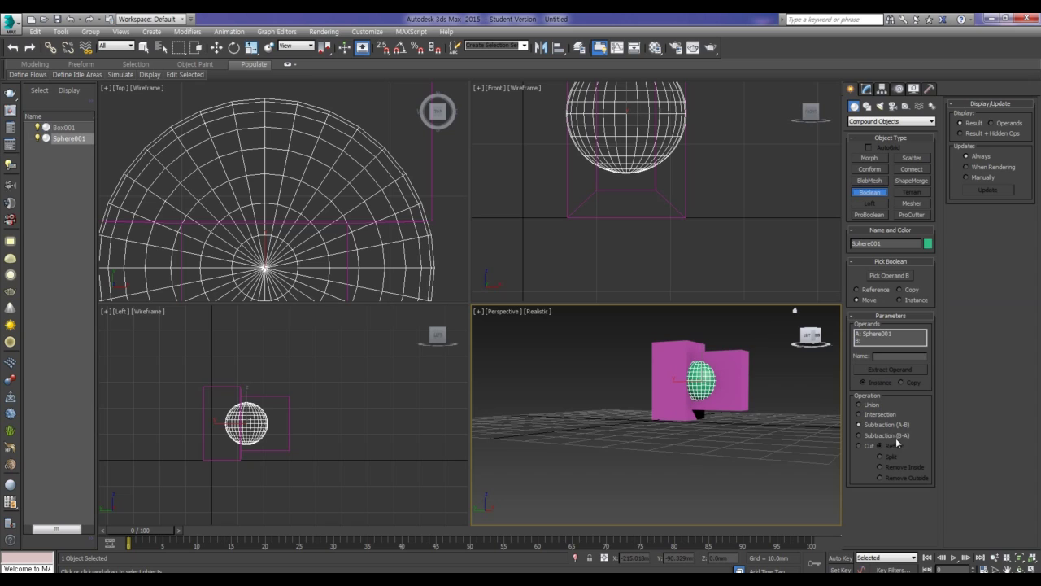
left_click(885, 436)
left_click(897, 277)
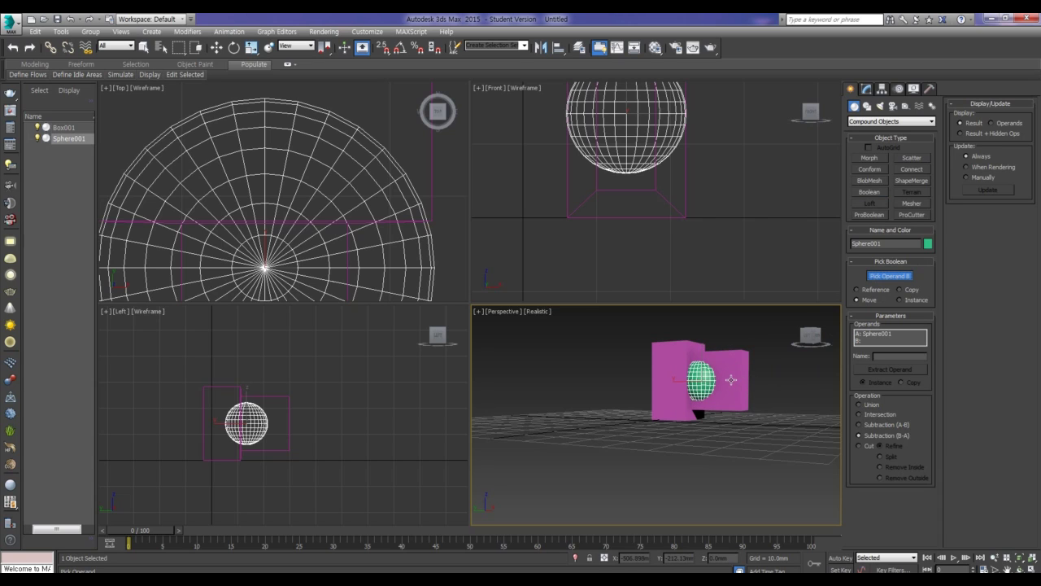
left_click(731, 380)
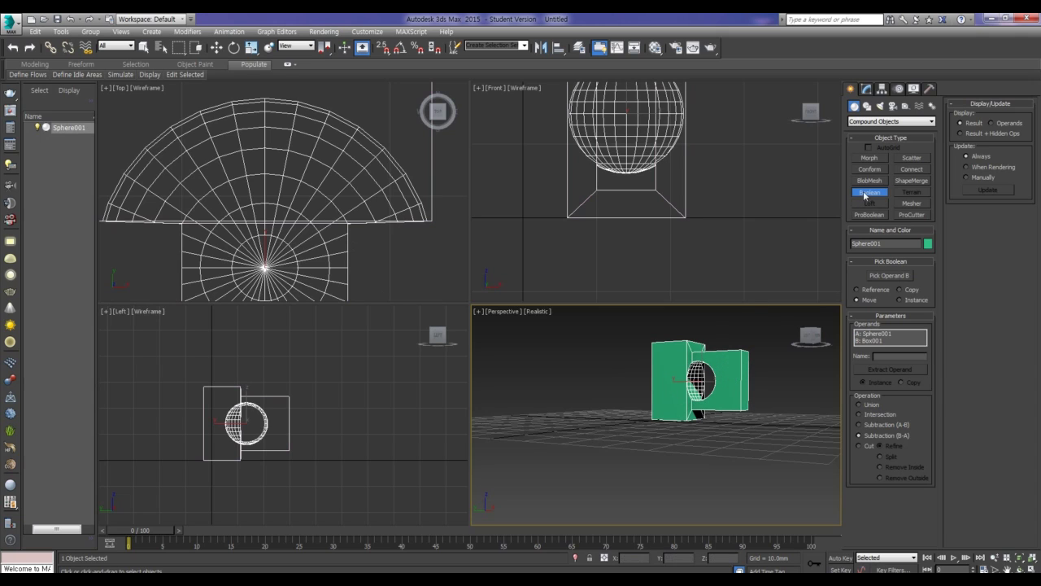
Step: Orbit and zoom the perspective view around the spherical hole to inspect the cut
key("w")
right_click(770, 369)
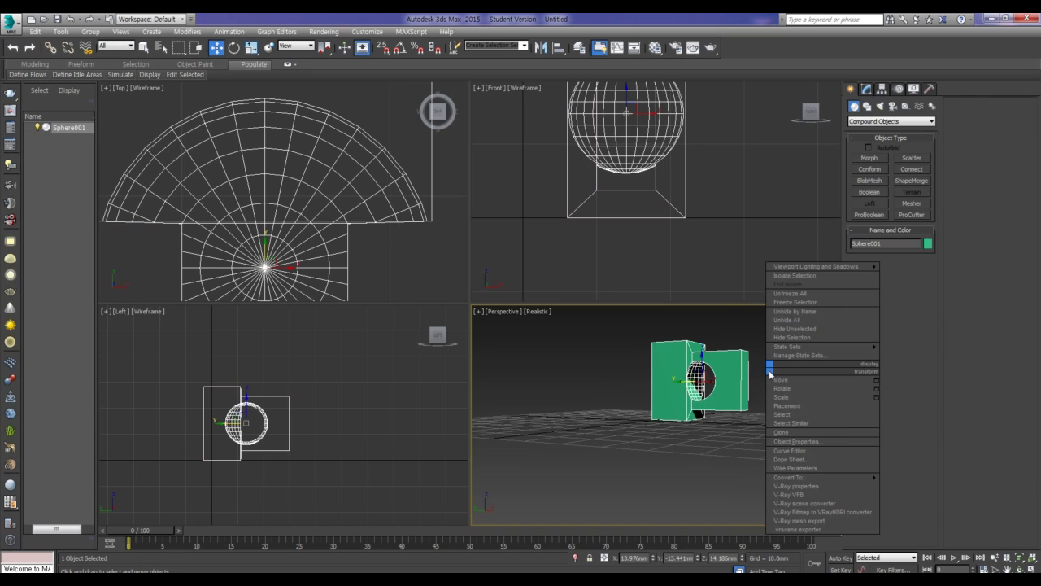
middle_click_drag(777, 397, 678, 446, "alt")
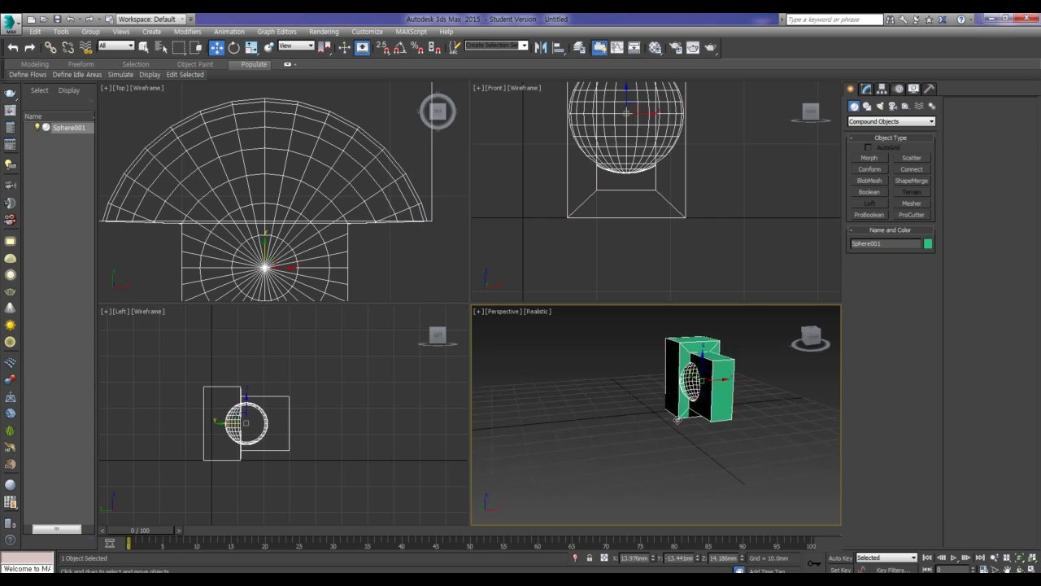
left_click(677, 442)
mouse_move(678, 443)
middle_mouse_down("alt")
mouse_move(716, 403)
mouse_move(644, 435)
mouse_move(602, 412)
mouse_move(564, 415)
middle_mouse_up("alt")
scroll(608, 412, "up", 3)
scroll(618, 405, "up", 3)
mouse_move(703, 367)
middle_mouse_down("alt")
mouse_move(688, 384)
mouse_move(697, 358)
mouse_move(750, 334)
mouse_move(674, 387)
mouse_move(748, 401)
mouse_move(652, 398)
mouse_move(674, 390)
mouse_move(665, 409)
mouse_move(686, 405)
mouse_move(697, 427)
middle_mouse_up("alt")
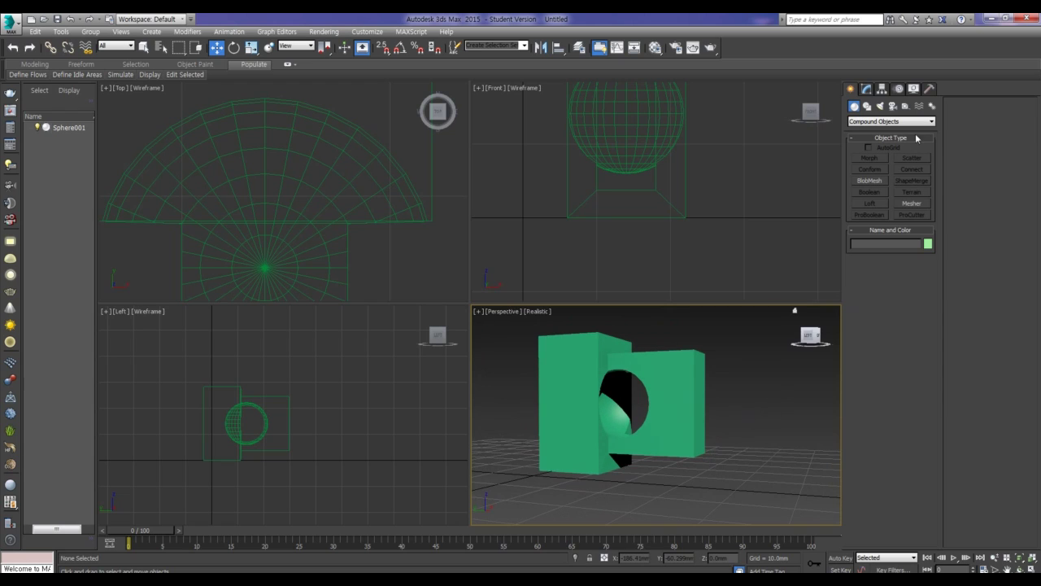
Step: Bring up the Modify panel's Boolean settings and reselect the Boolean object
left_click(867, 89)
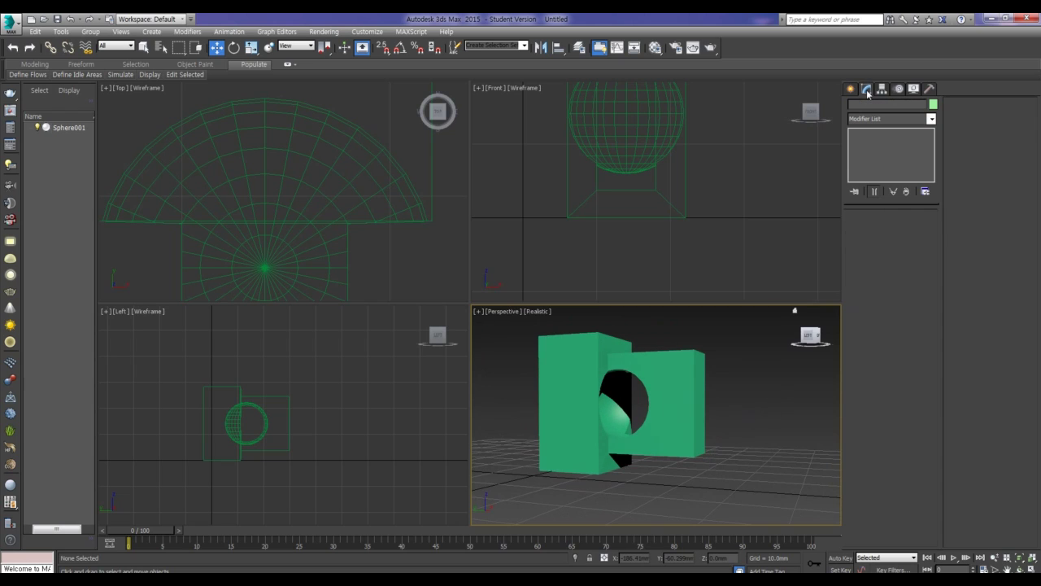
left_click(907, 120)
left_click(684, 364)
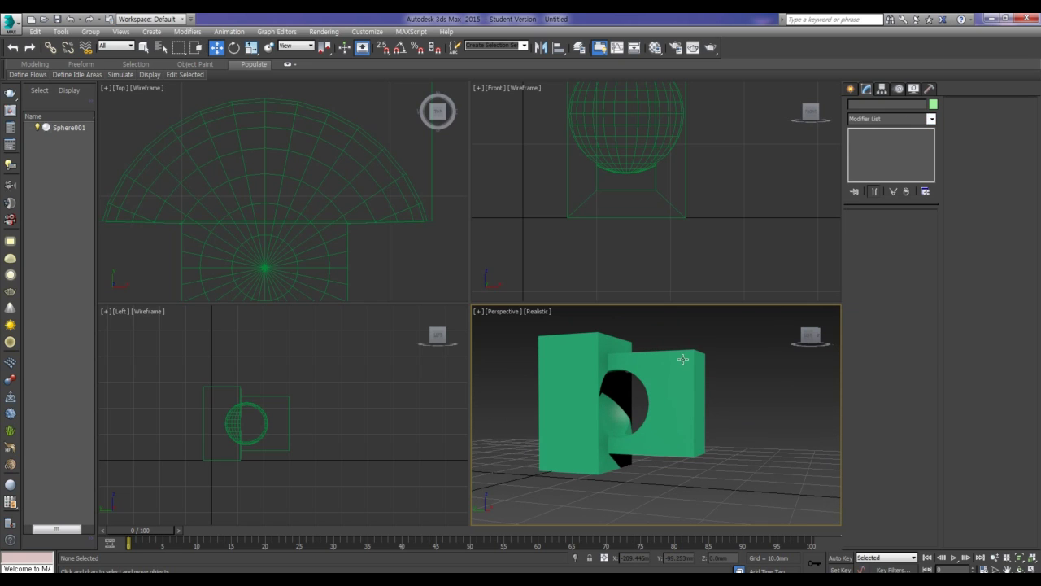
left_click(683, 363)
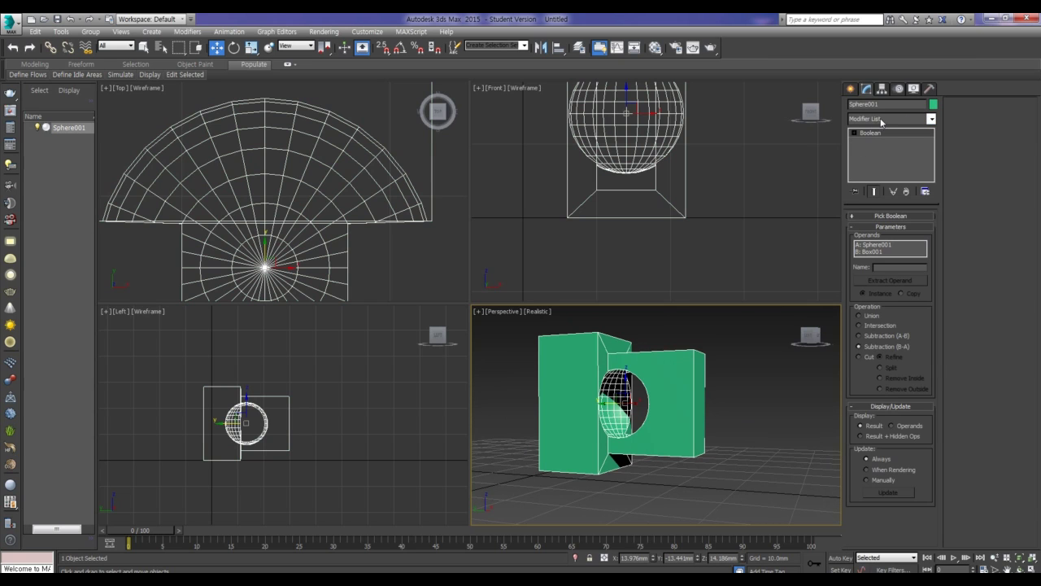
Step: Convert the Boolean to an editable poly, then add STL Check and run it, reporting No Errors
right_click(664, 397)
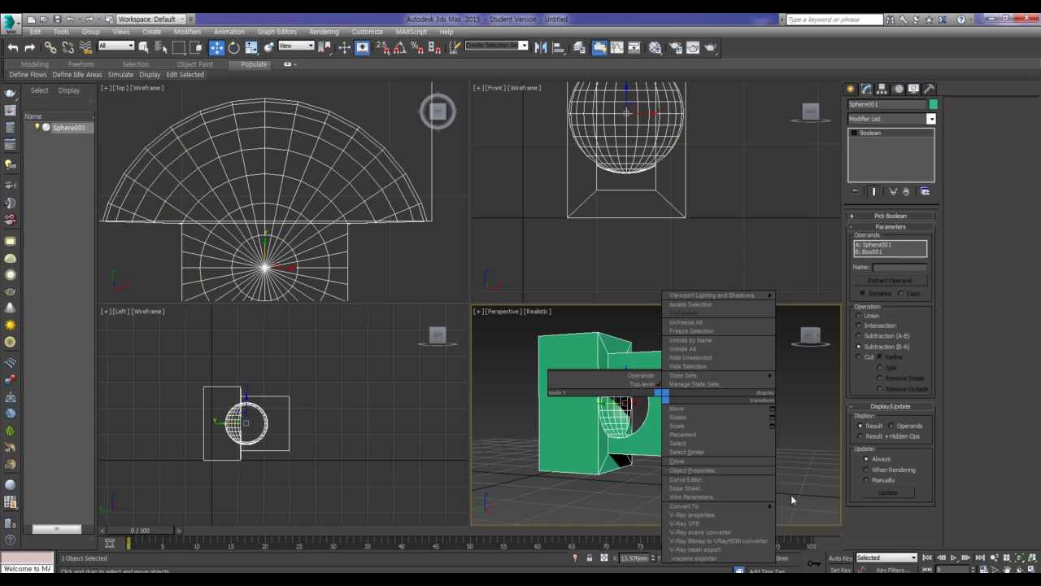
left_click(809, 521)
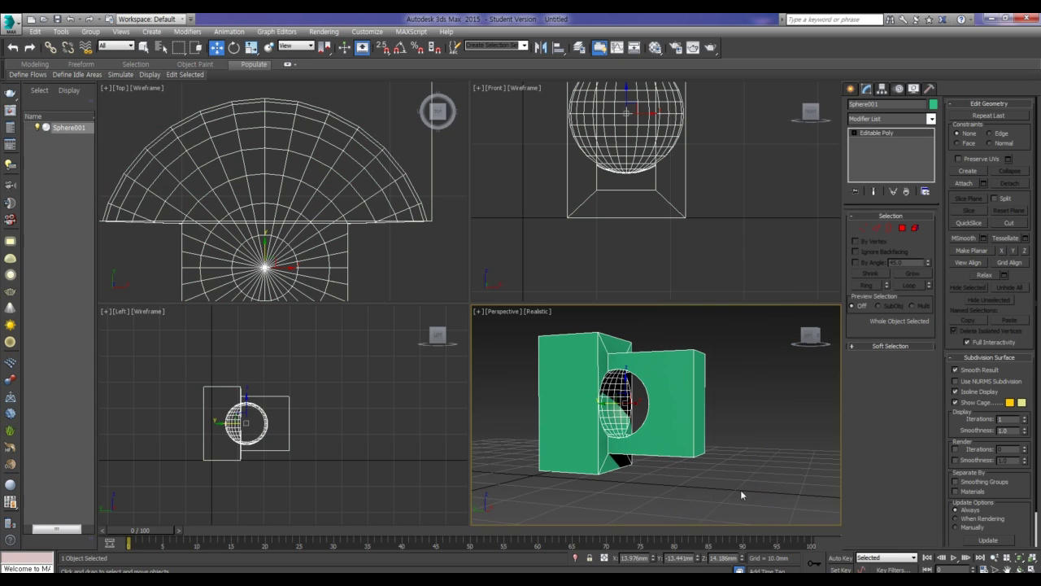
left_click(883, 118)
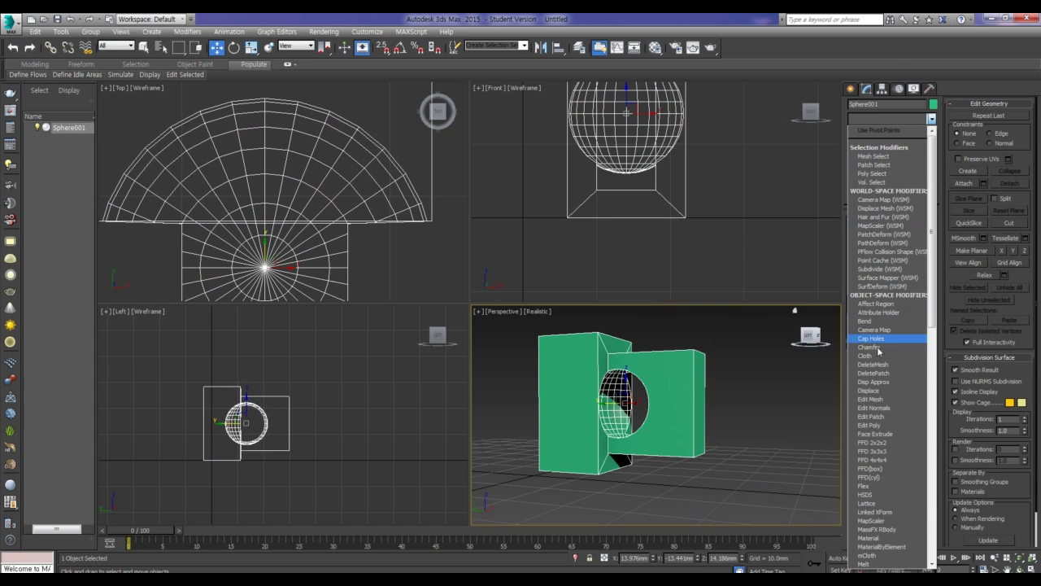
scroll(883, 379, "down", 5)
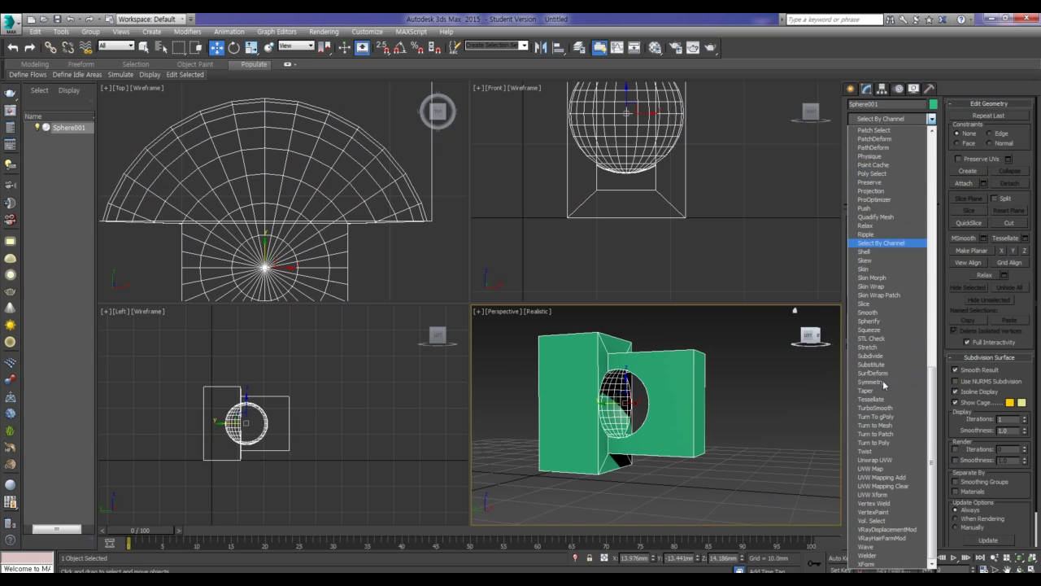
left_click(872, 338)
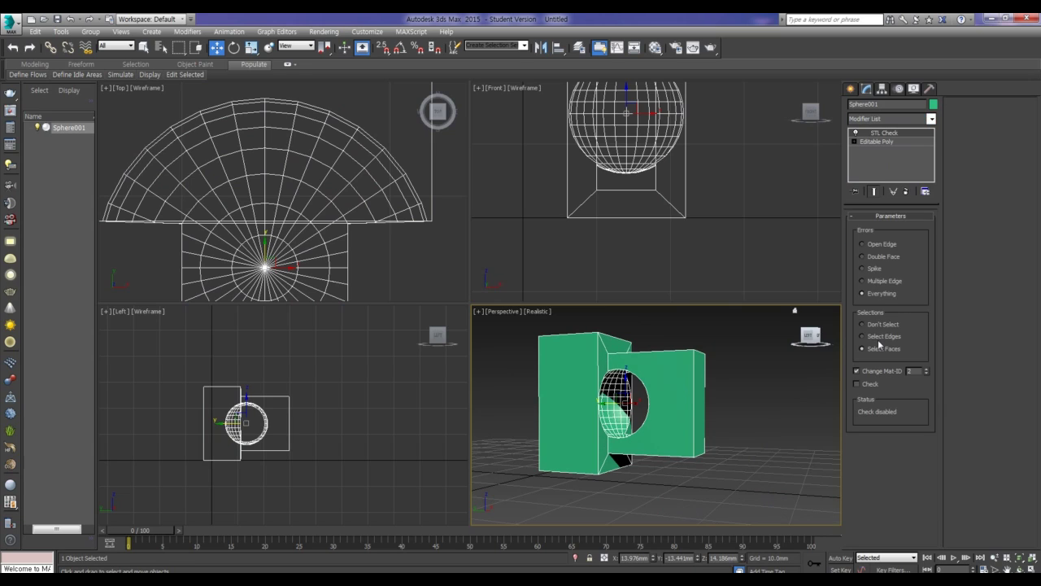
left_click(856, 385)
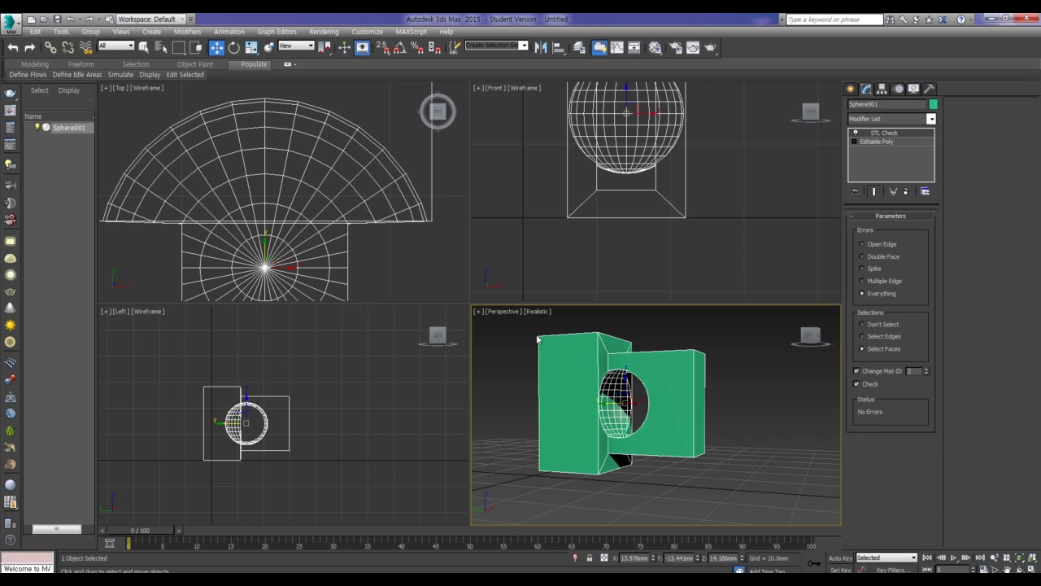
left_click(11, 25)
Step: Export to DATA (E:)\강의자료\3D 아트 제작 및 시연 with StereoLitho (*.STL) as the file type
left_click(46, 190)
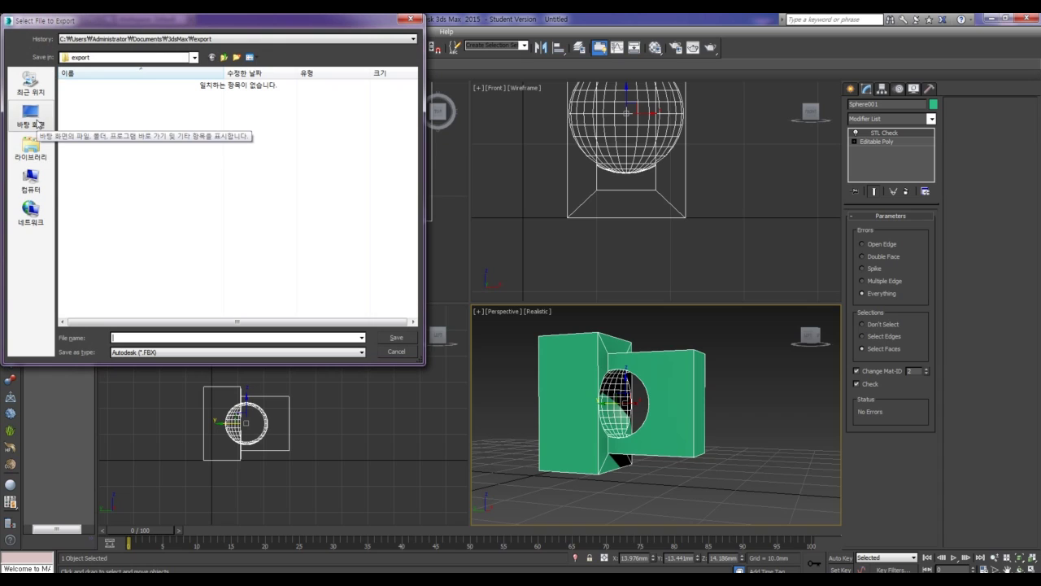
left_click(32, 177)
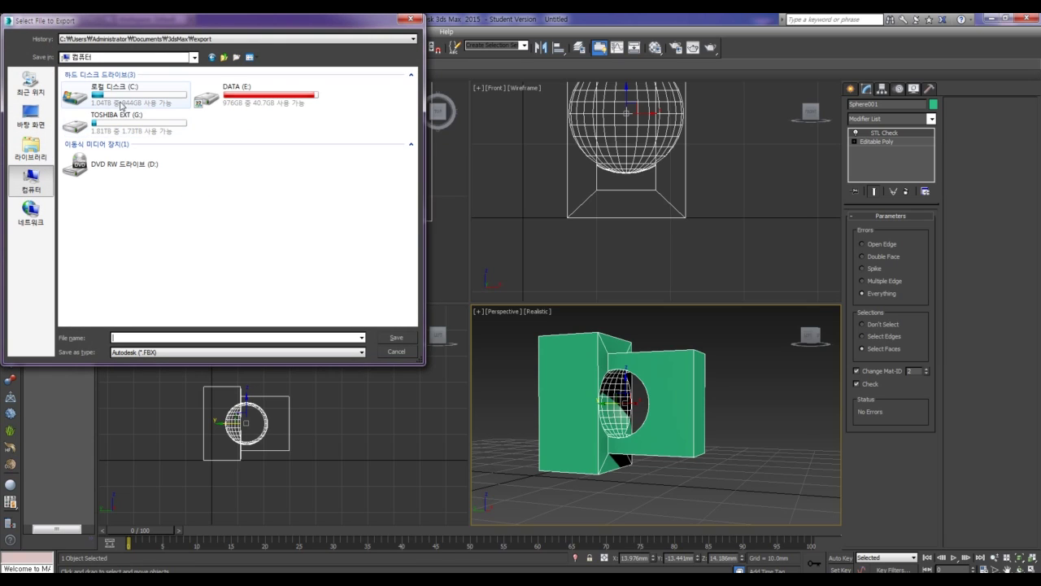
double_click(207, 97)
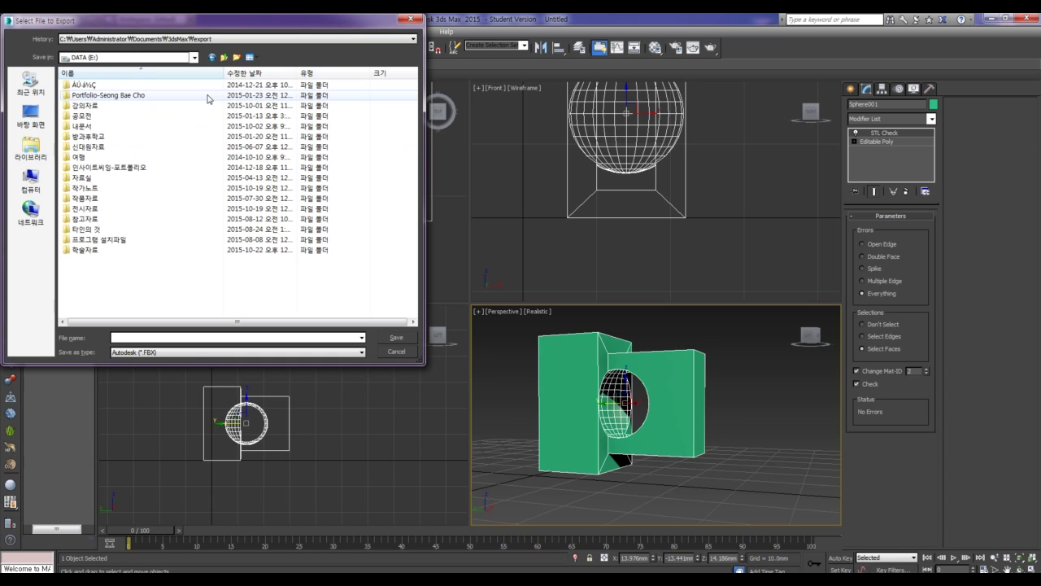
double_click(85, 107)
double_click(86, 97)
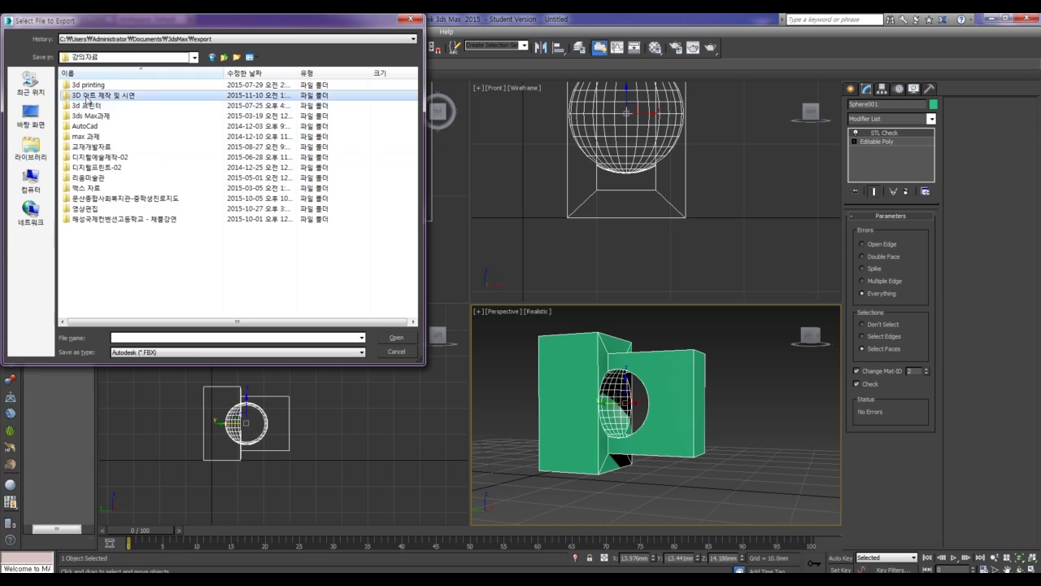
left_click(159, 353)
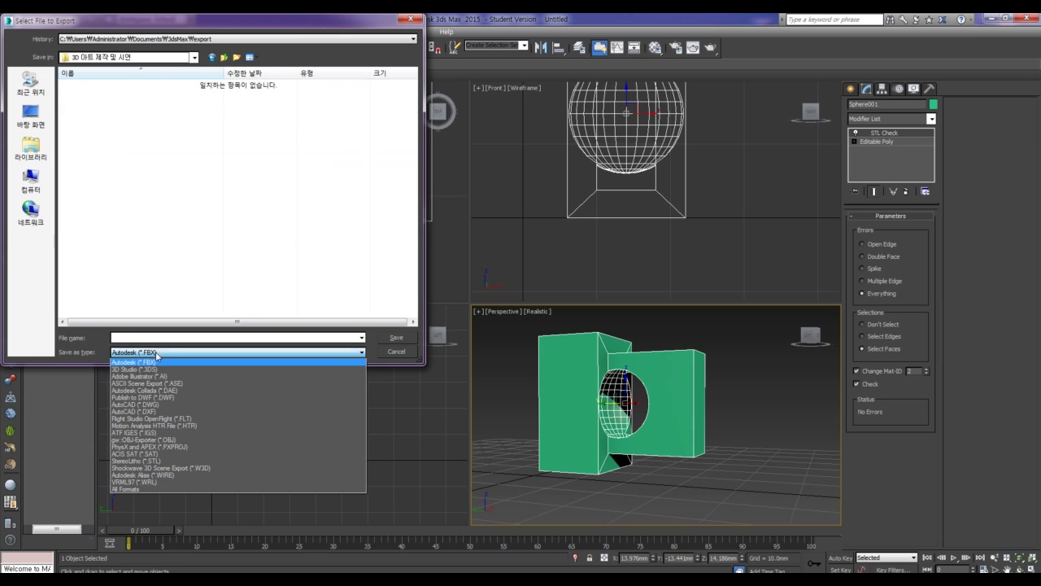
left_click(153, 461)
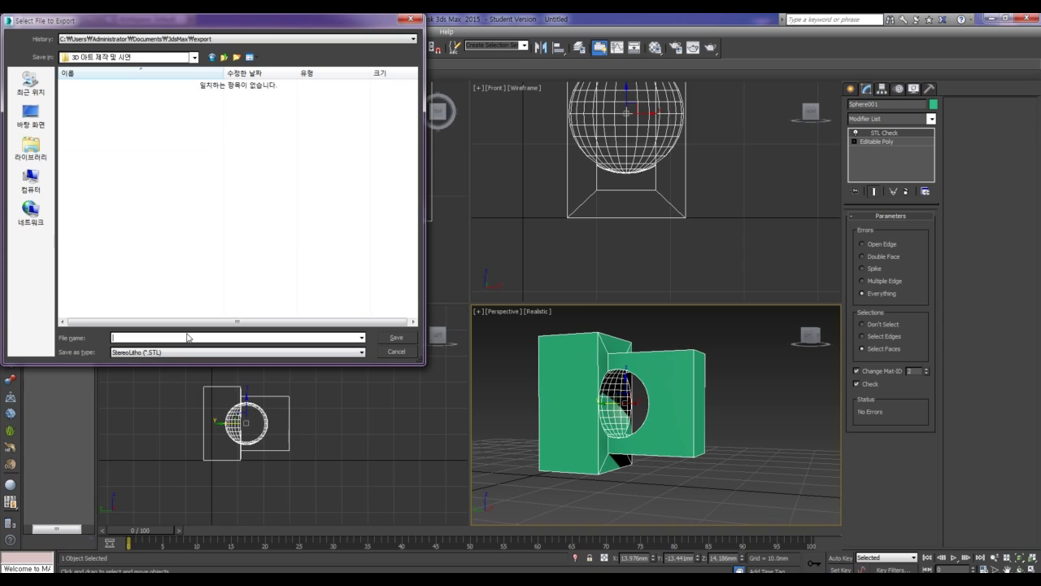
Step: Name the STL file, save it, and confirm the binary STL export settings
type("ㅠㅂ")
type("ox-spher")
key("Home")
type("b")
left_click(396, 340)
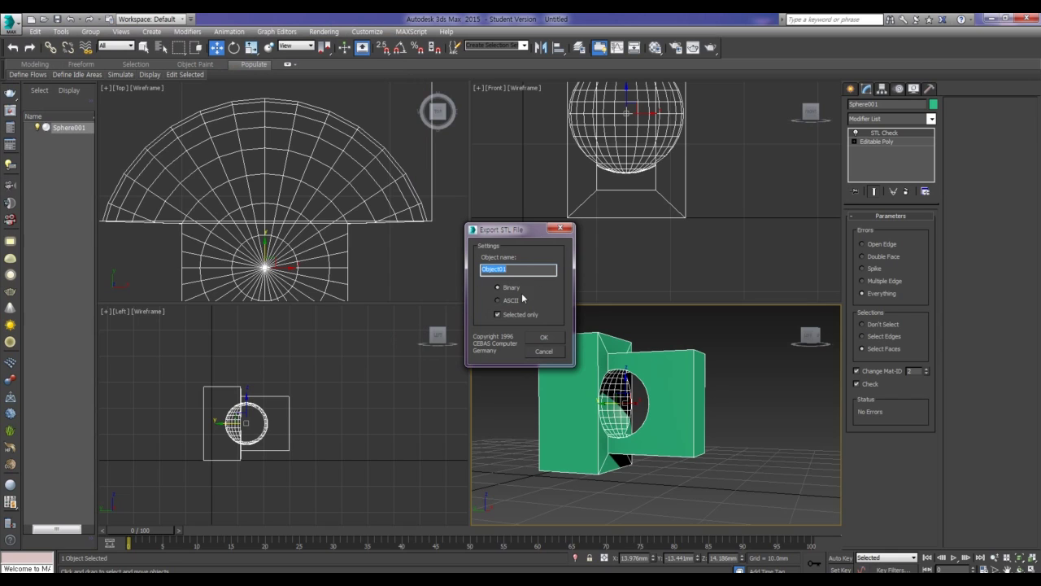
left_click(544, 337)
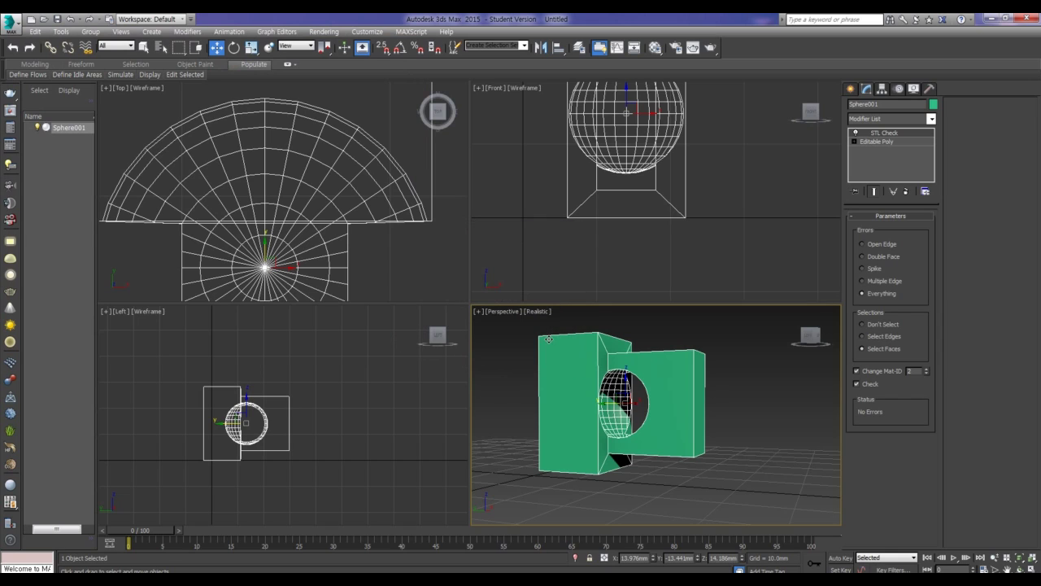